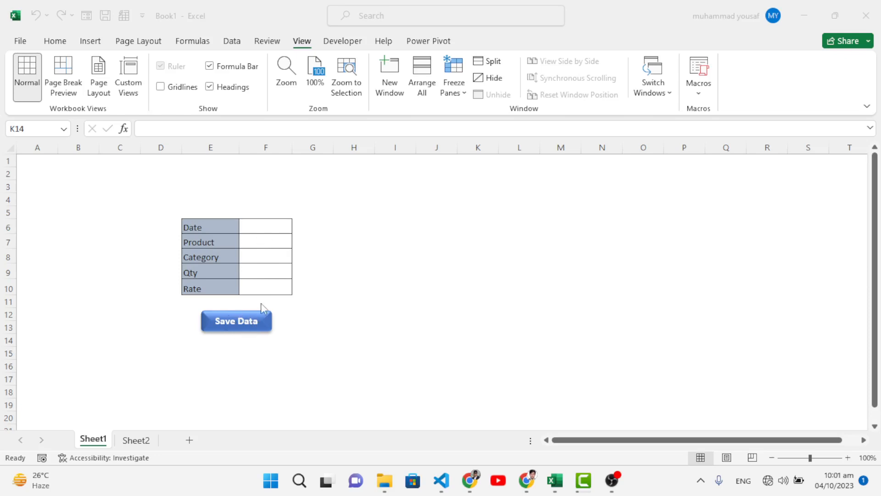
Fill in the Sheet1 form with 23-Aug-20223 as the date and Computer as the product
left_click(136, 442)
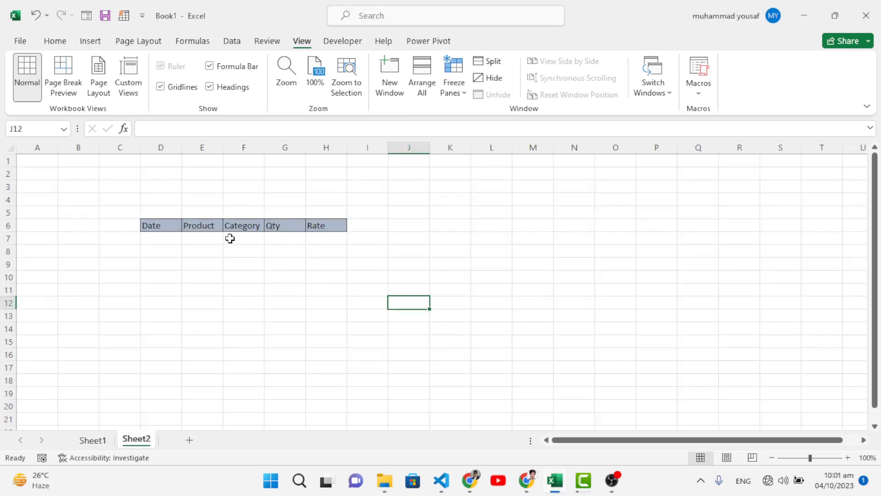
left_click(93, 441)
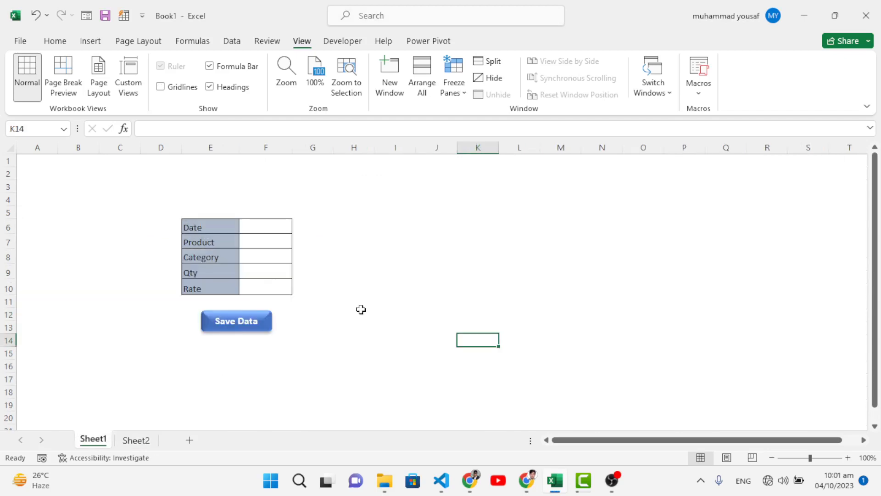
left_click(255, 228)
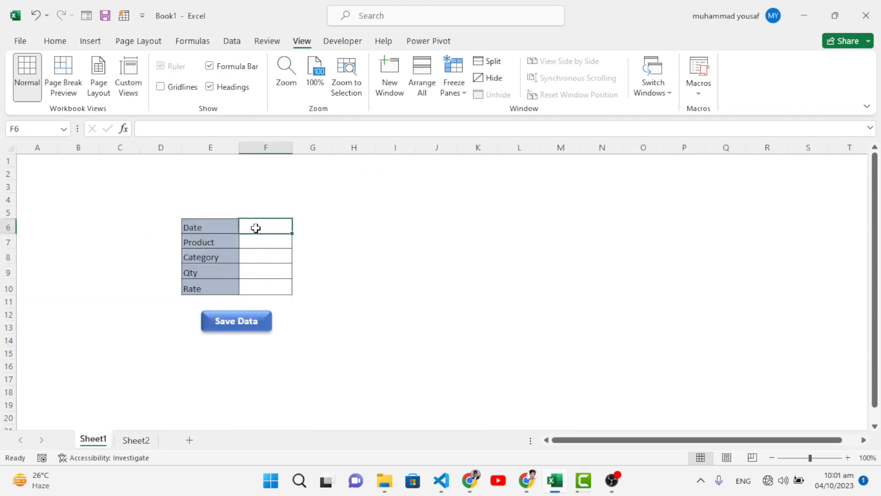
type("23-Au")
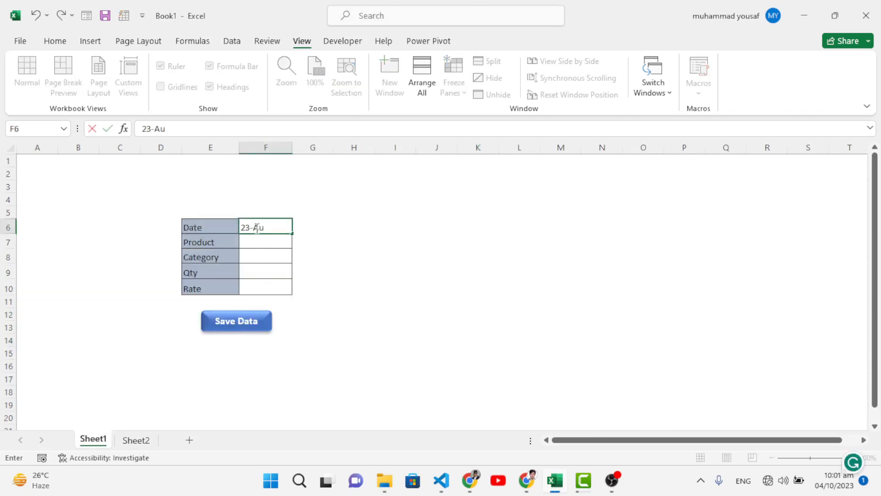
type("g-20223")
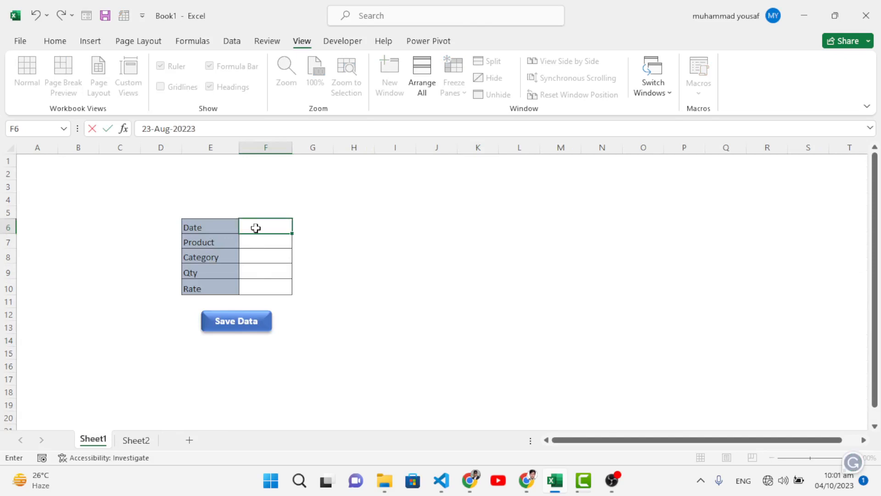
key("Return")
type("Computer")
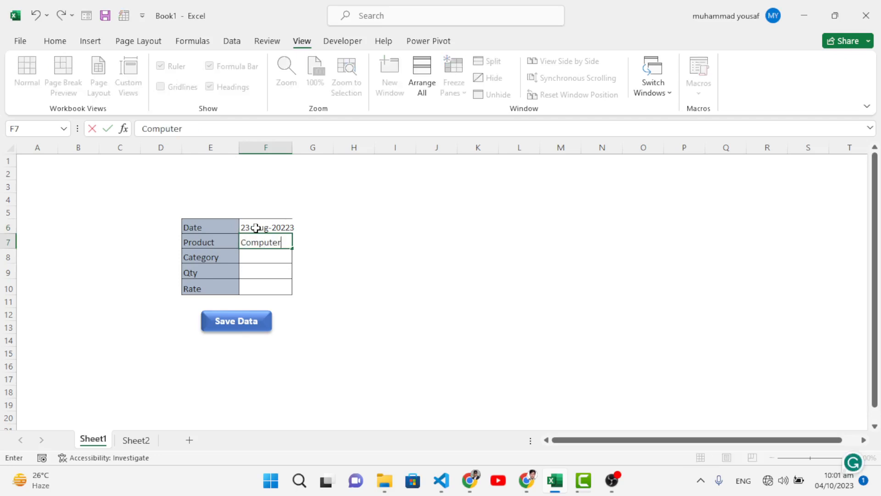
key("Return")
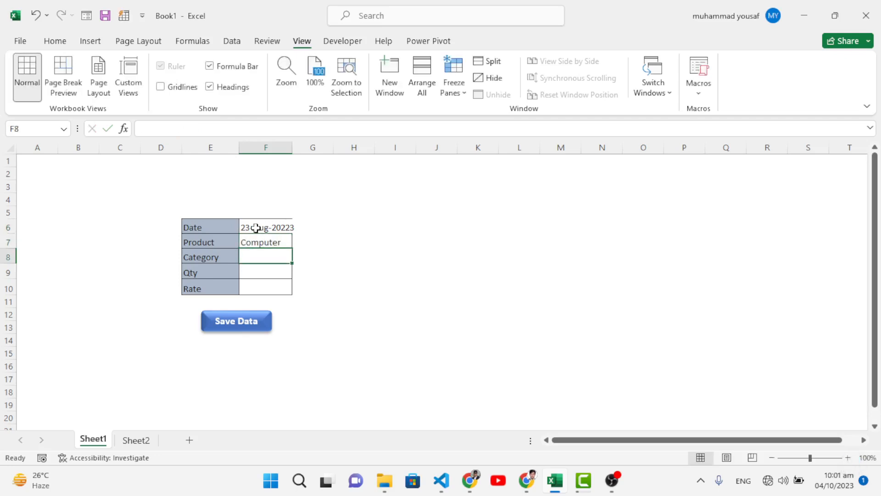
Enter Electronics as the category, 3 as the quantity and 500 as the rate, and widen column F to fit the date
type("Elec")
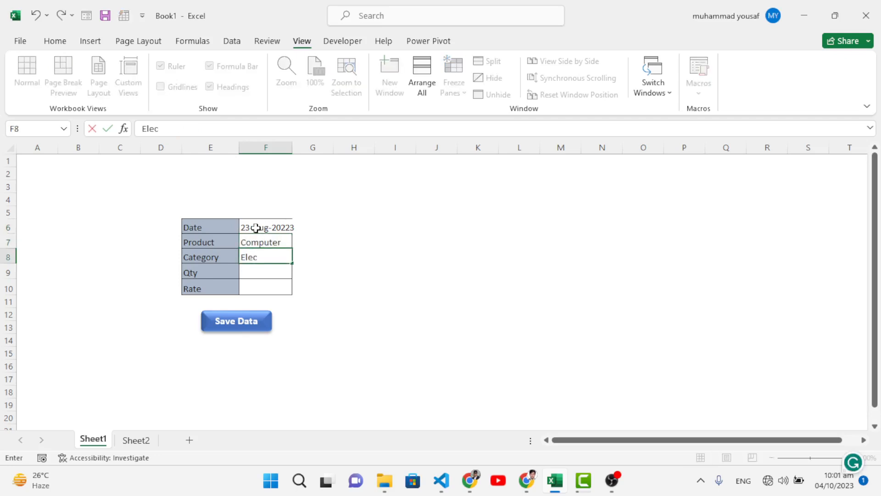
type("tronics")
key("Return")
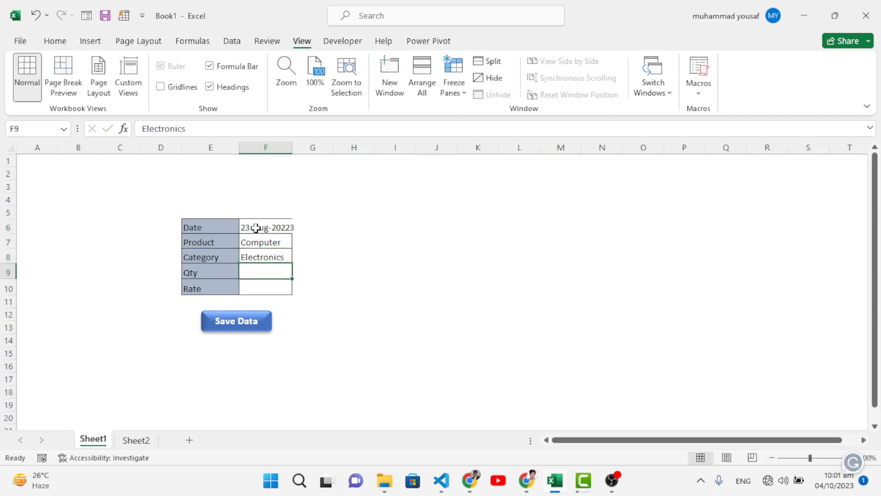
type("3")
key("Return")
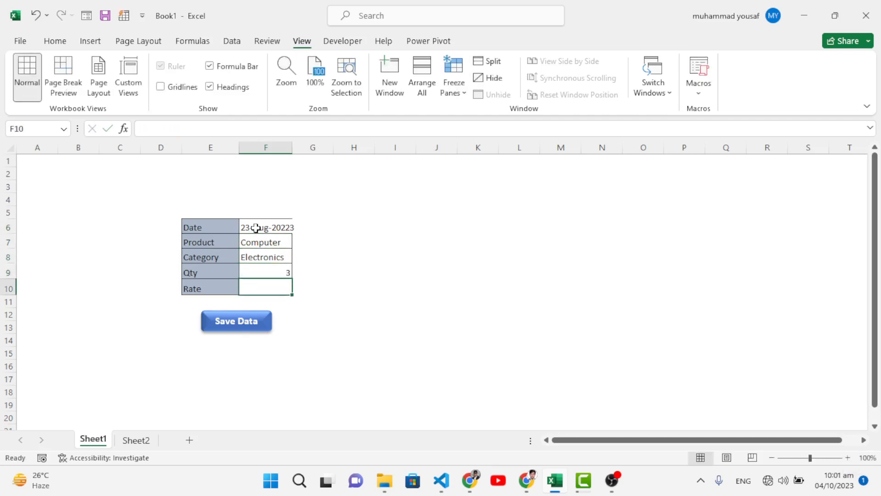
type("500")
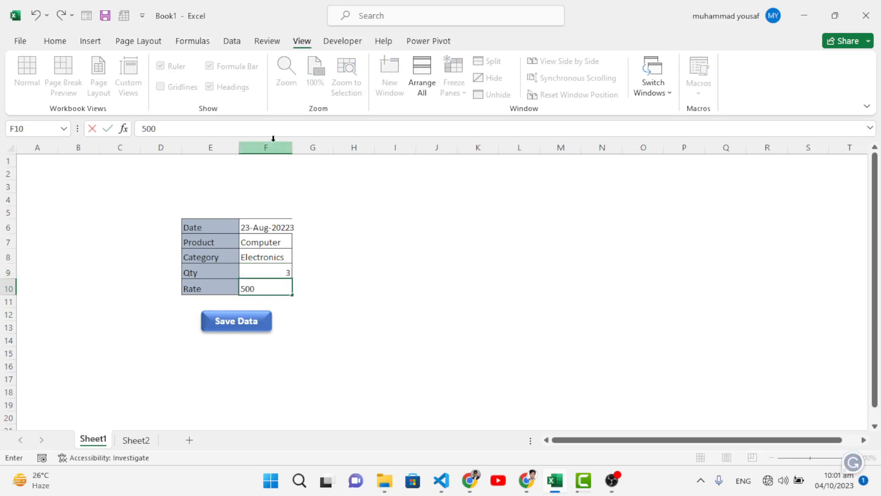
left_click(305, 183)
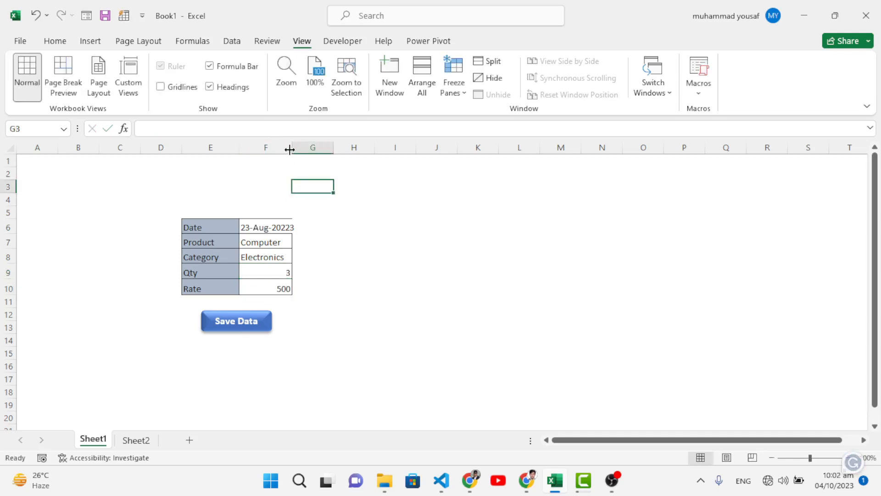
left_click_drag(292, 149, 300, 148)
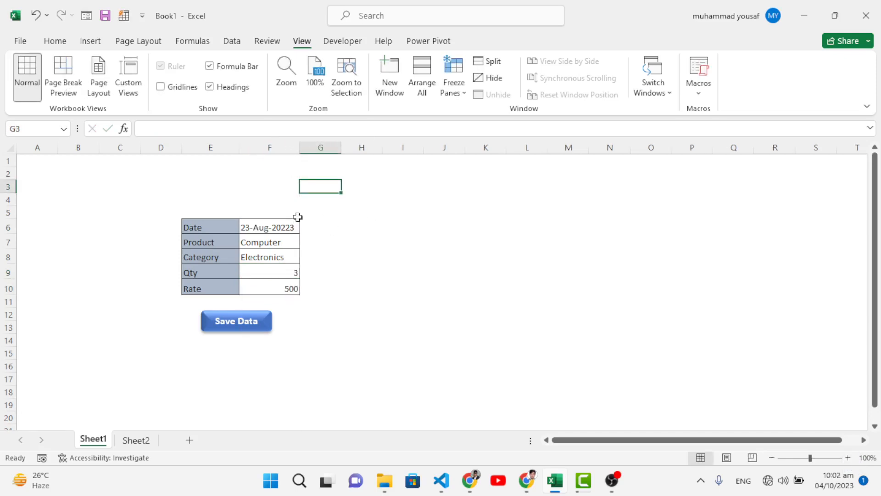
Save the completed form entry, check the transferred record on Sheet2 and return to Sheet1
left_click(248, 322)
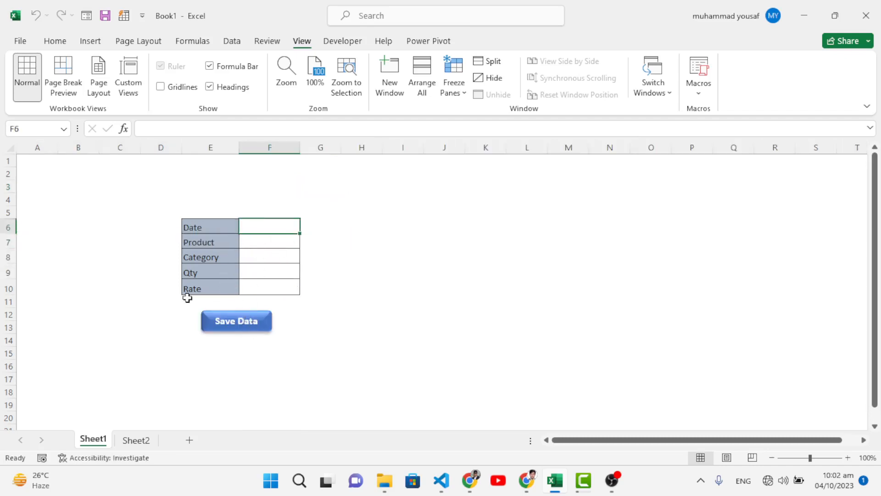
left_click(138, 440)
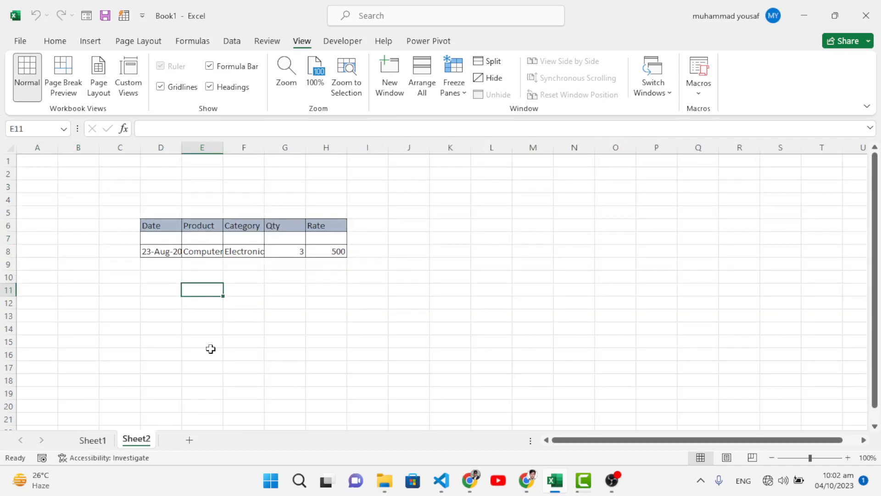
left_click(93, 439)
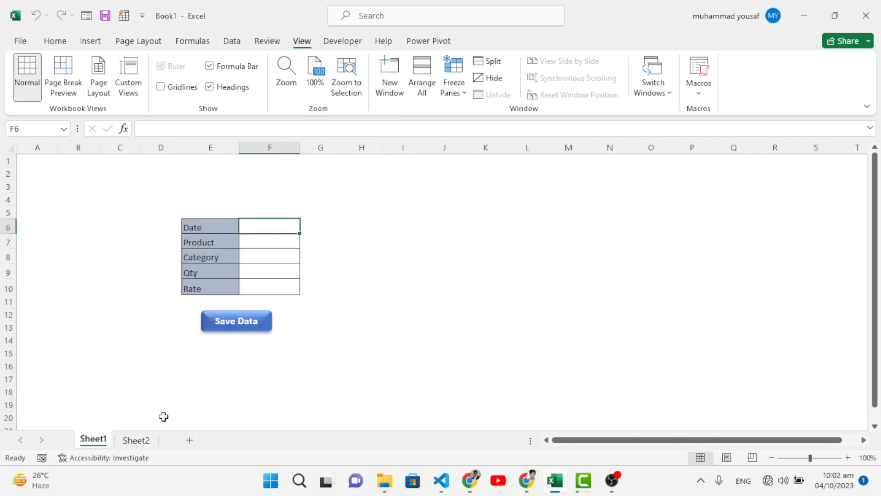
left_click(136, 439)
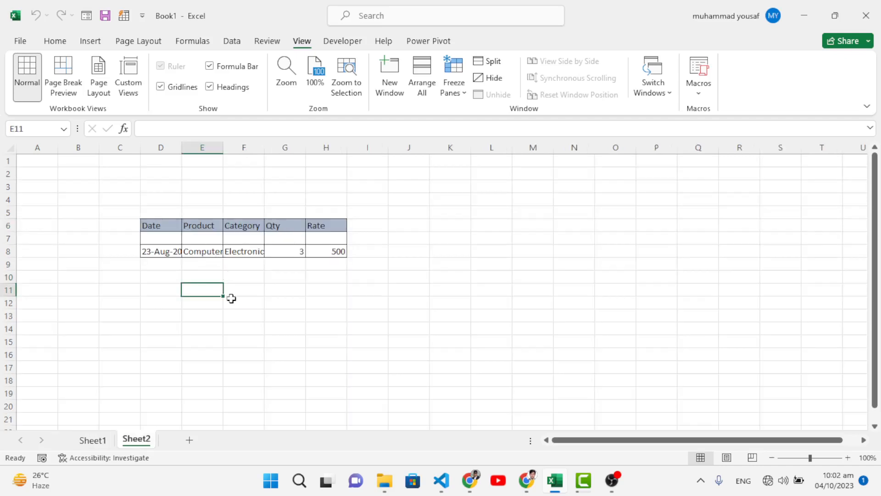
left_click(93, 440)
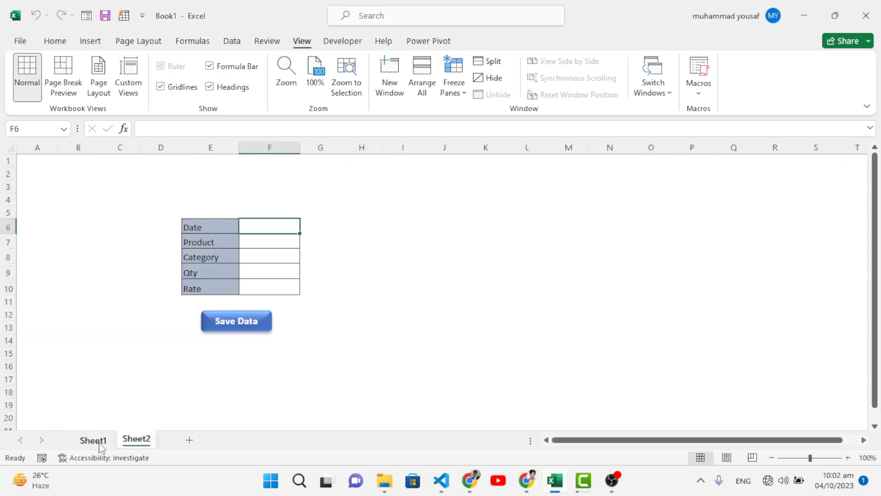
Add a new worksheet and enter the labels Date, Name, Qty and Rate in cells D6 to D9
left_click(189, 440)
left_click(163, 230)
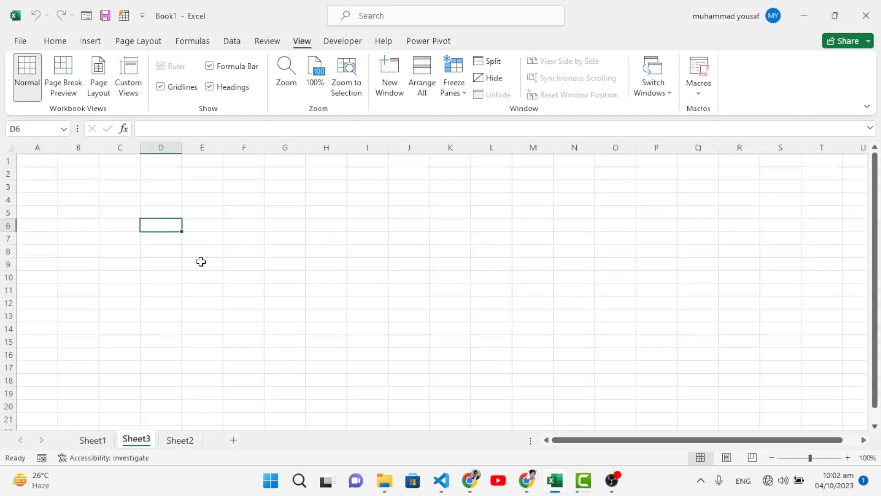
type("Date")
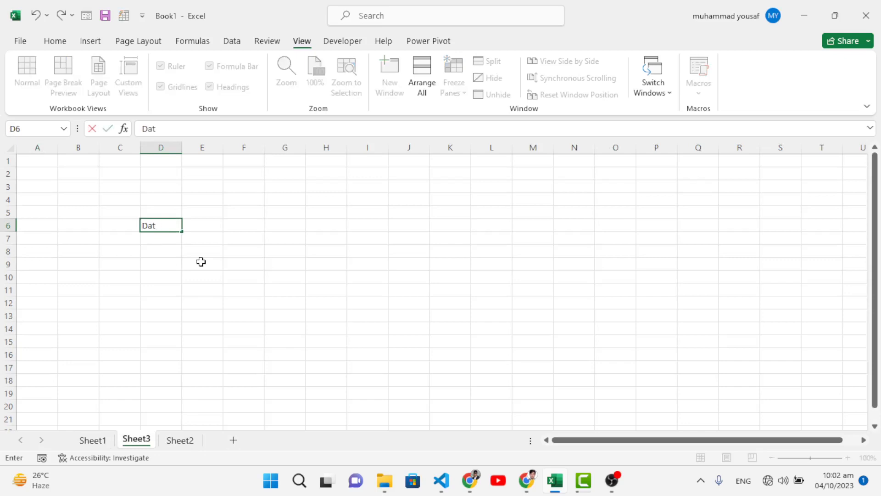
key("Return")
type("Name")
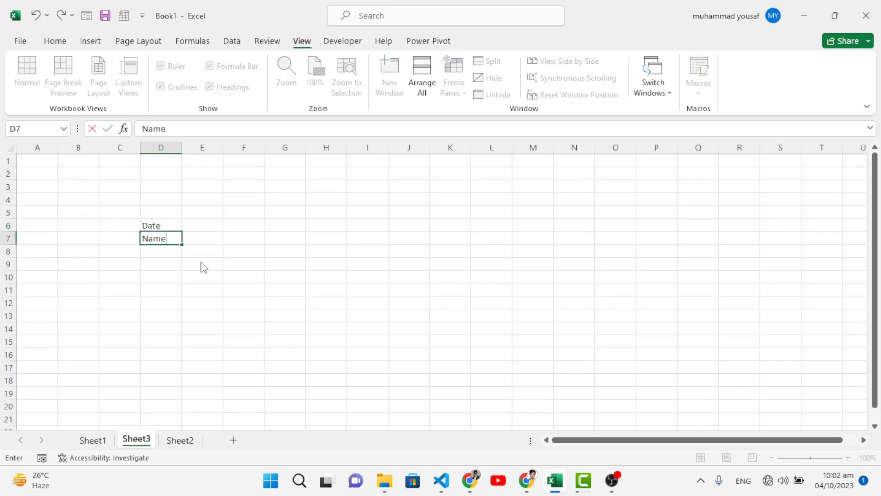
key("Return")
type("Qty")
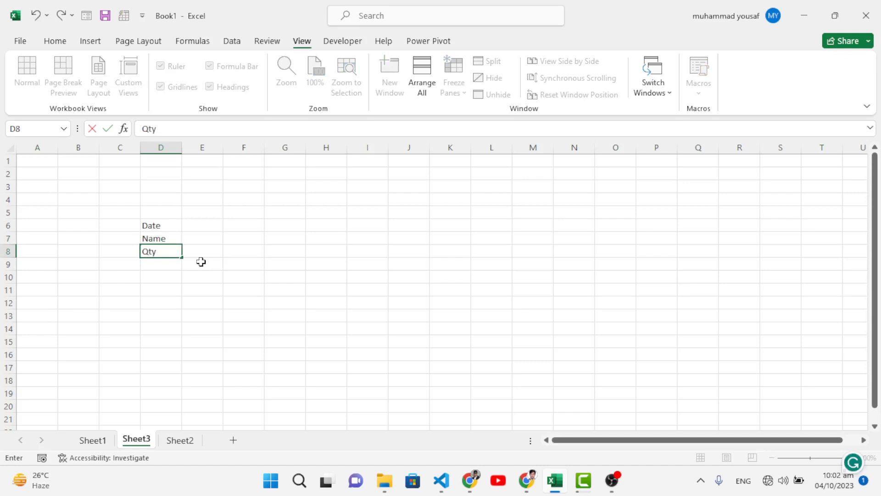
key("Return")
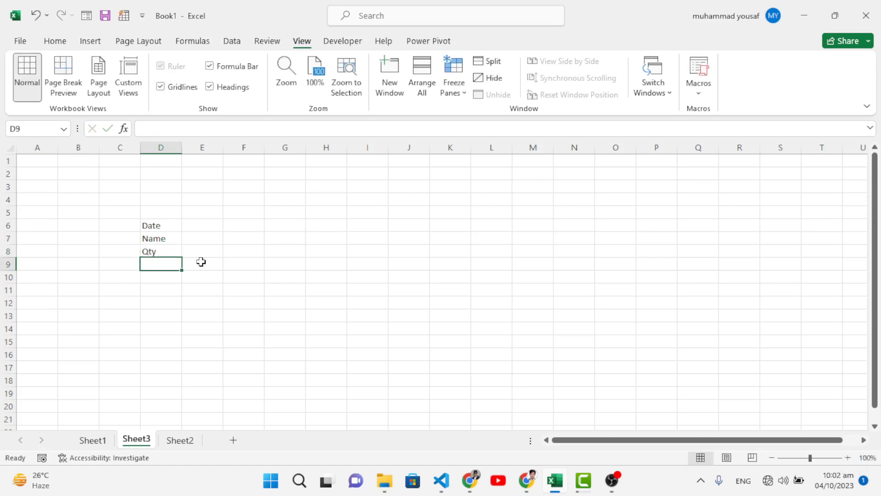
type("Rate")
key("Return")
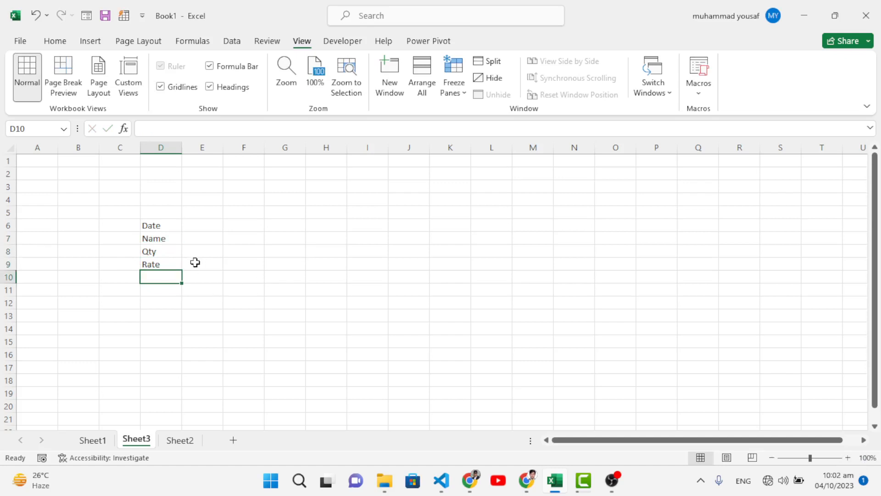
Give the label cells D6:D9 a light blue fill
left_click(207, 227)
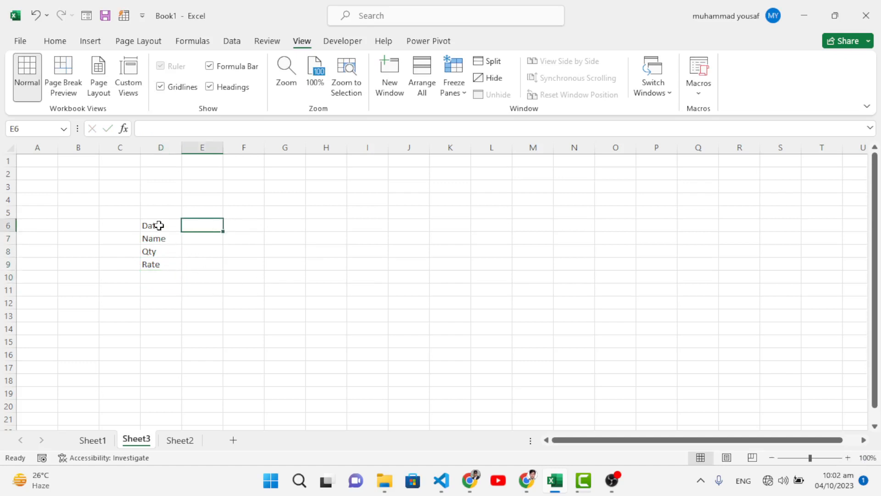
left_click_drag(158, 225, 158, 260)
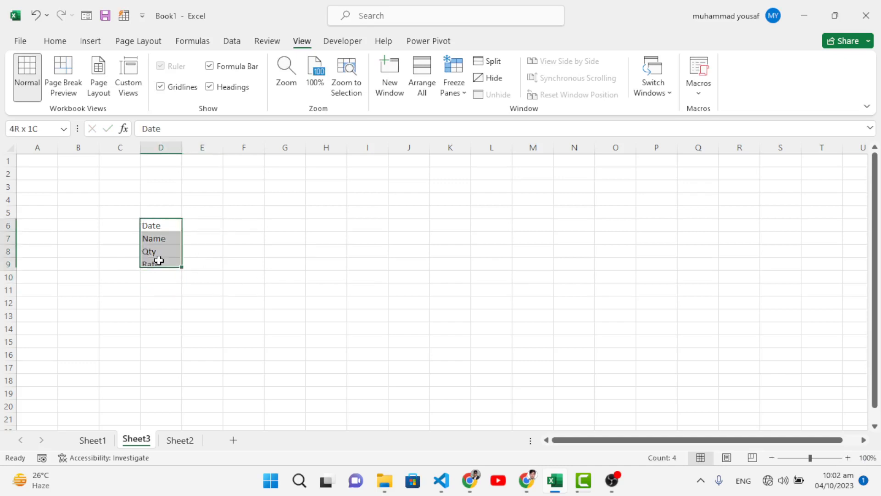
left_click(55, 41)
left_click(186, 87)
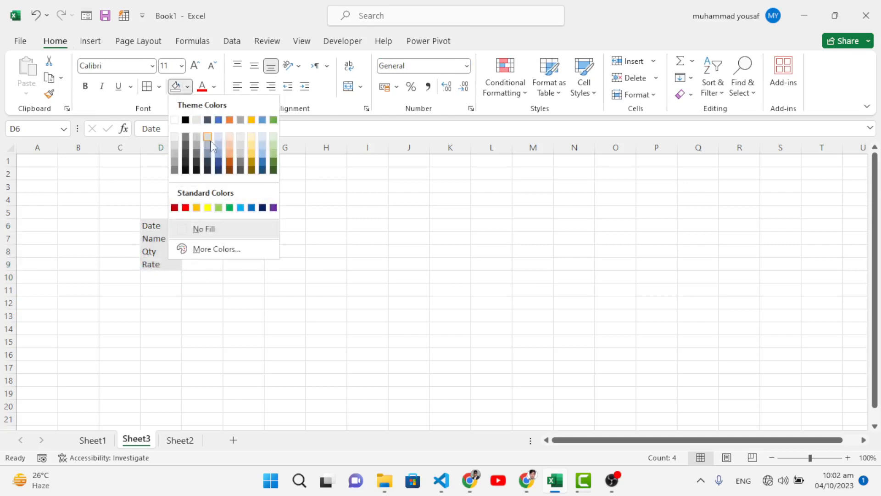
left_click(219, 148)
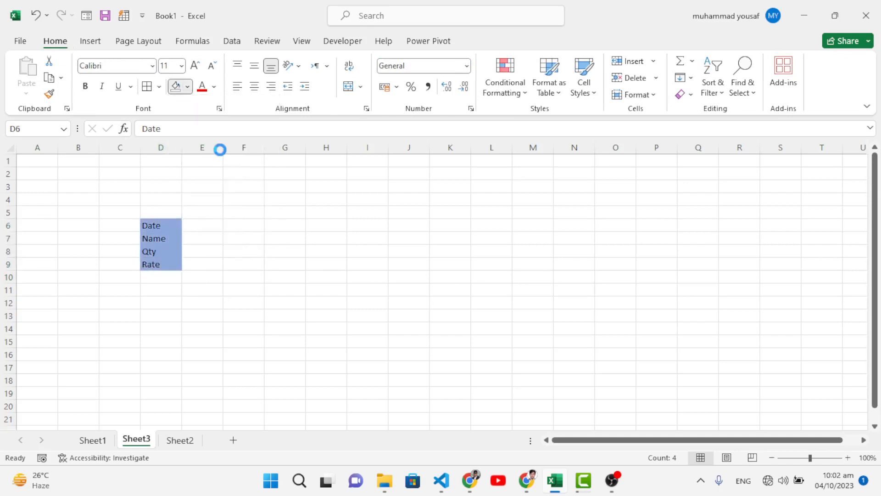
Apply borders to all cells of D6:E9 and widen columns D and E slightly
left_click(205, 226)
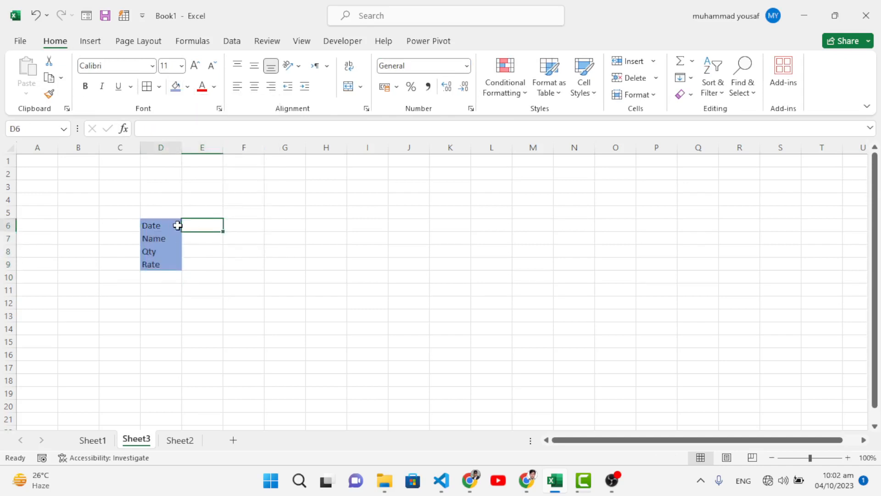
left_click_drag(177, 226, 201, 267)
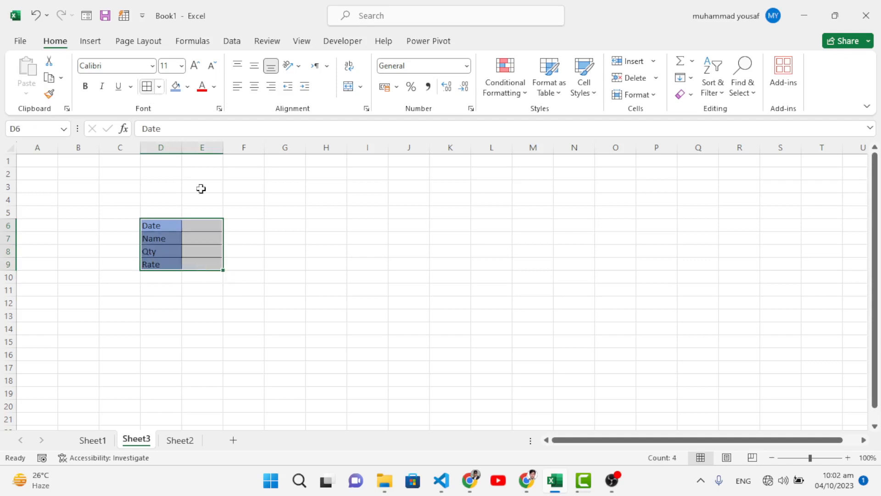
left_click_drag(222, 155, 237, 151)
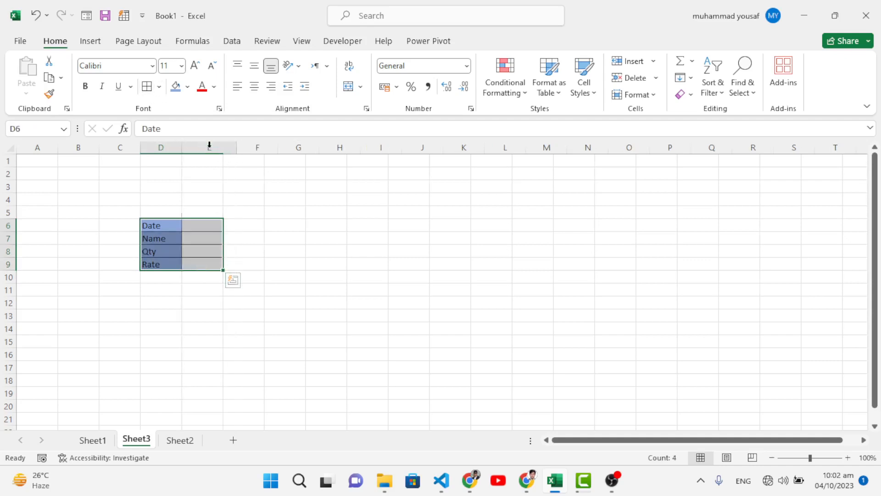
left_click_drag(182, 144, 192, 148)
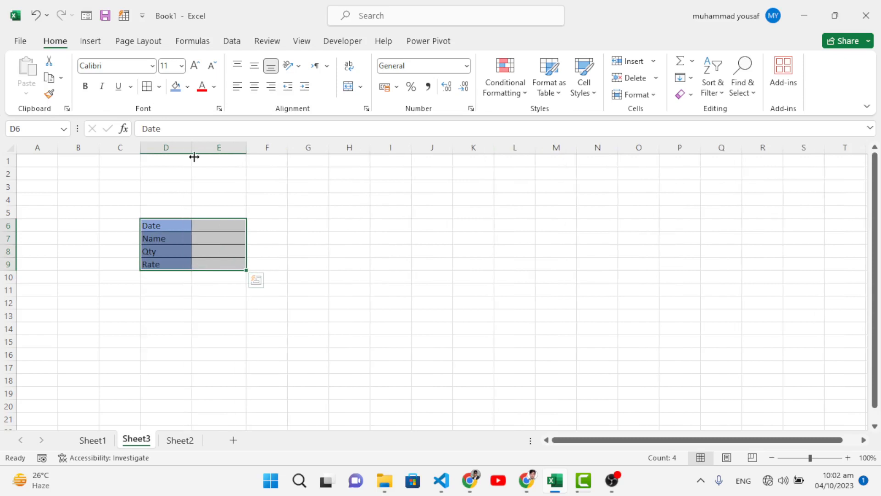
left_click(198, 294)
left_click(179, 291)
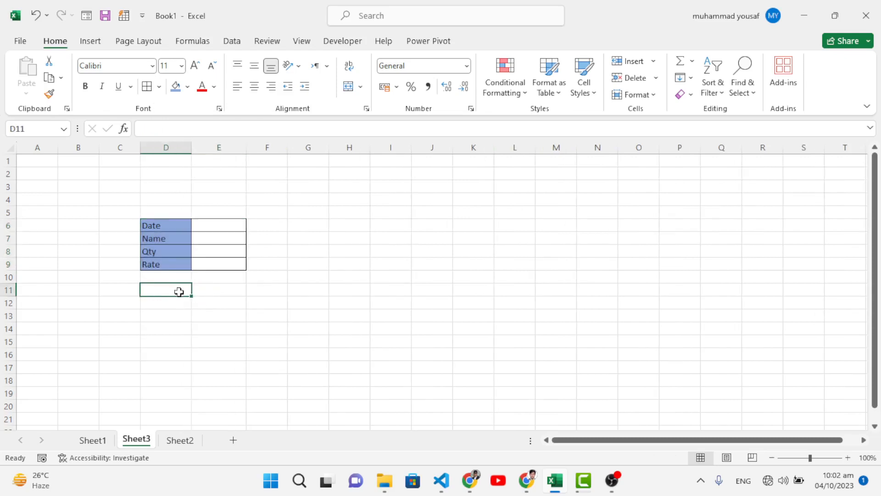
Copy the labels in D6:D9 and move Sheet3 after Sheet2 in the sheet order
left_click_drag(158, 225, 163, 263)
key("ctrl+c")
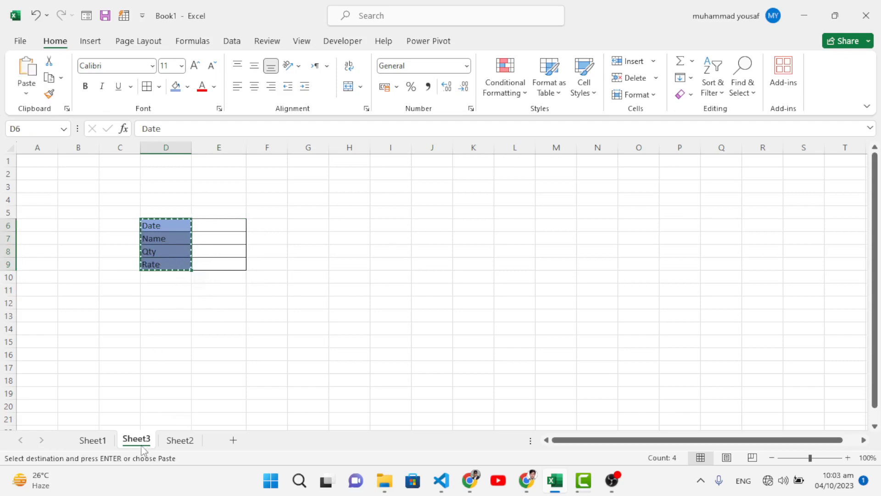
left_click_drag(187, 439, 206, 448)
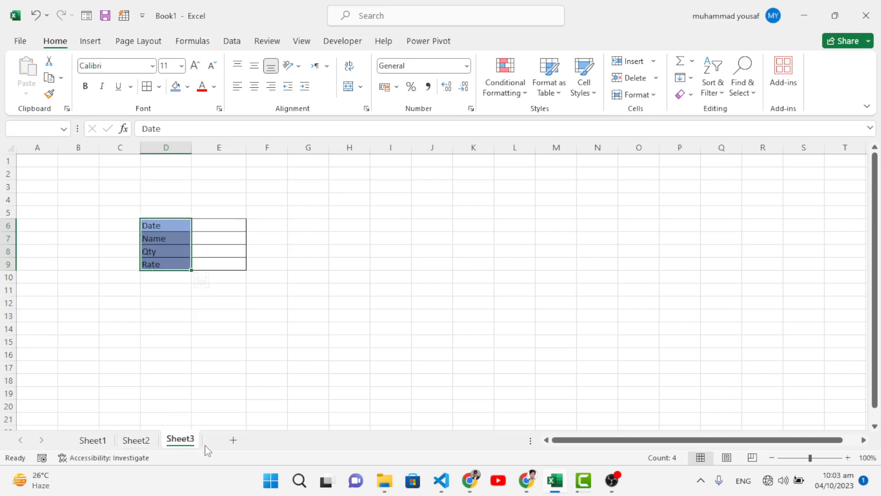
Add a new worksheet after Sheet3 and select its cell C8
left_click(233, 439)
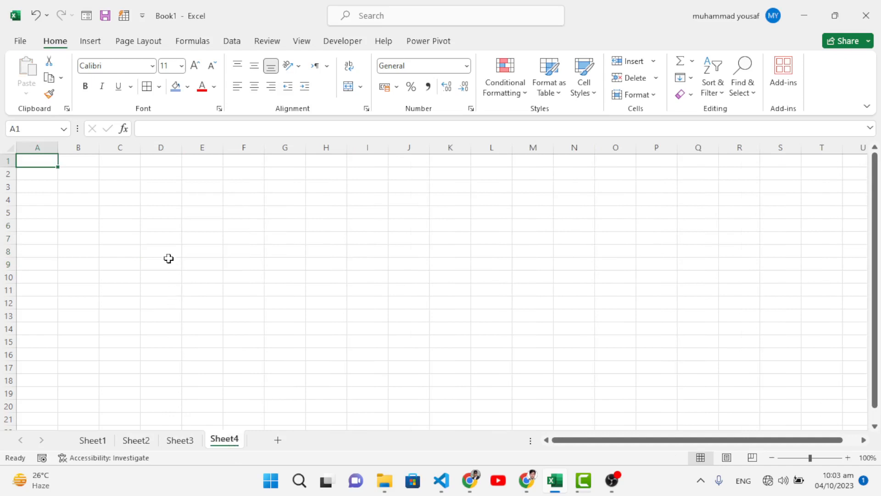
left_click(118, 226)
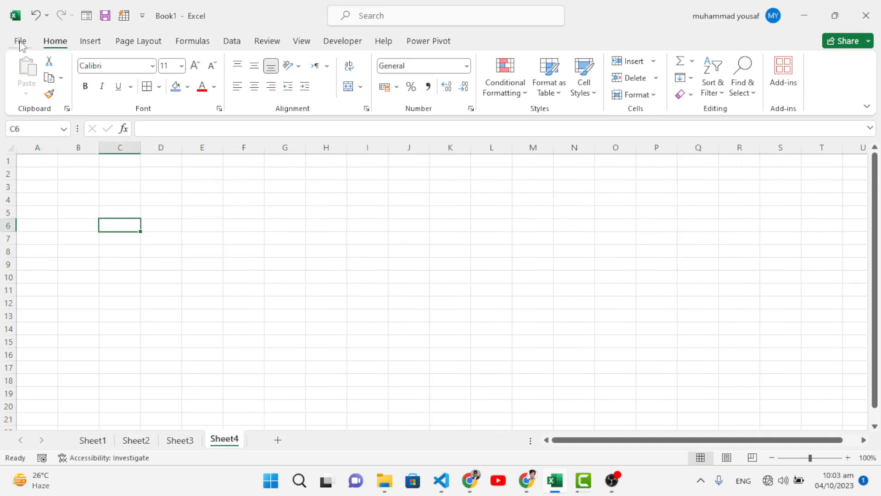
left_click(121, 251)
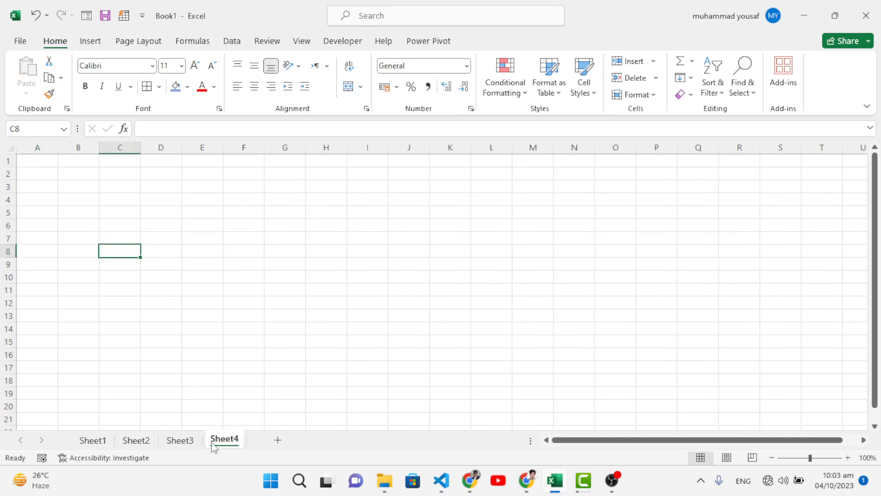
Copy the labels D6:D9 from Sheet3, paste them transposed at C8 on Sheet4, select C9 and return to Sheet3
left_click(186, 441)
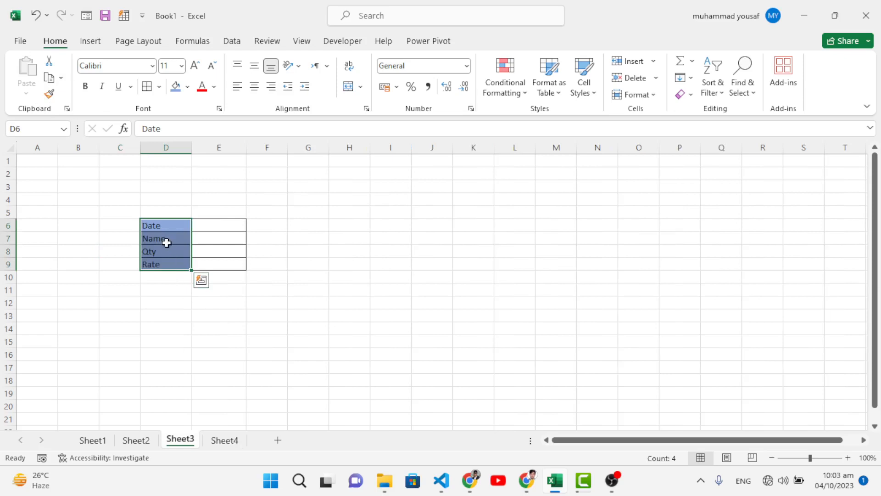
key("ctrl+c")
left_click(223, 440)
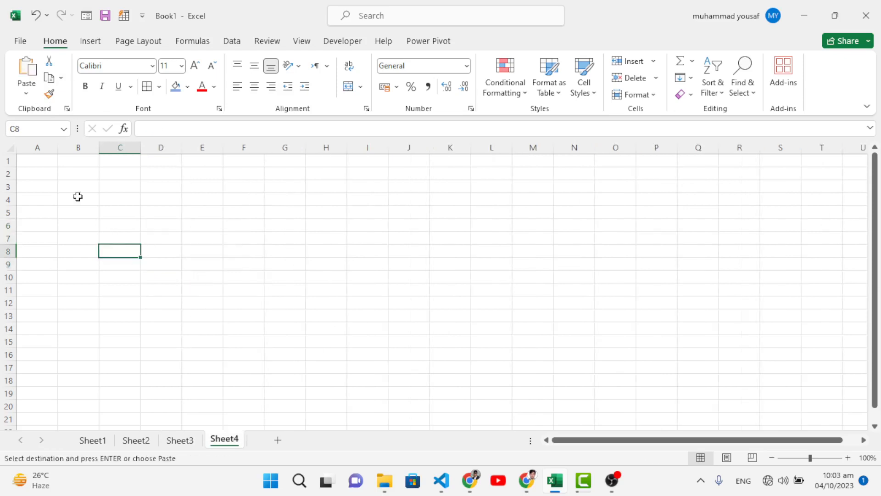
left_click(31, 89)
left_click(60, 249)
left_click(534, 402)
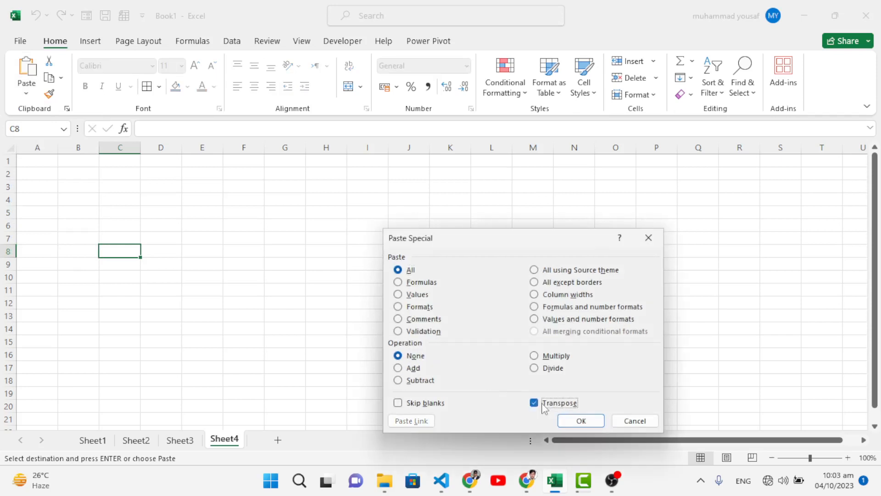
left_click(581, 420)
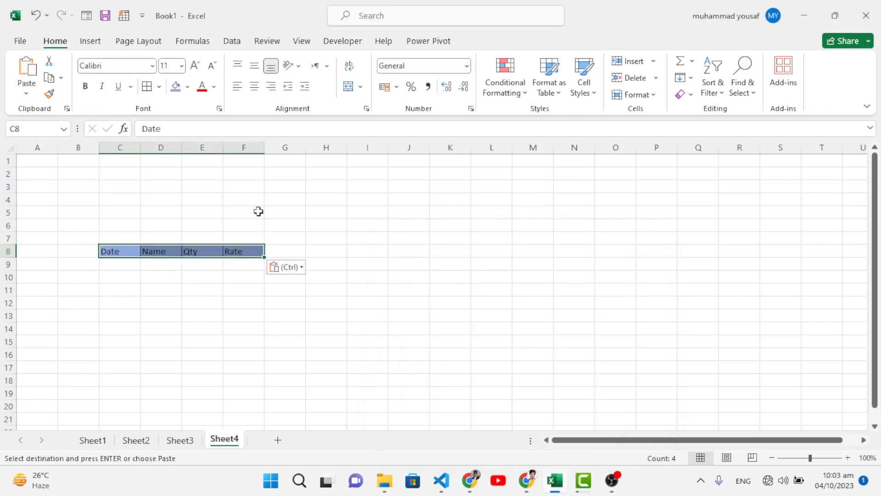
left_click(123, 259)
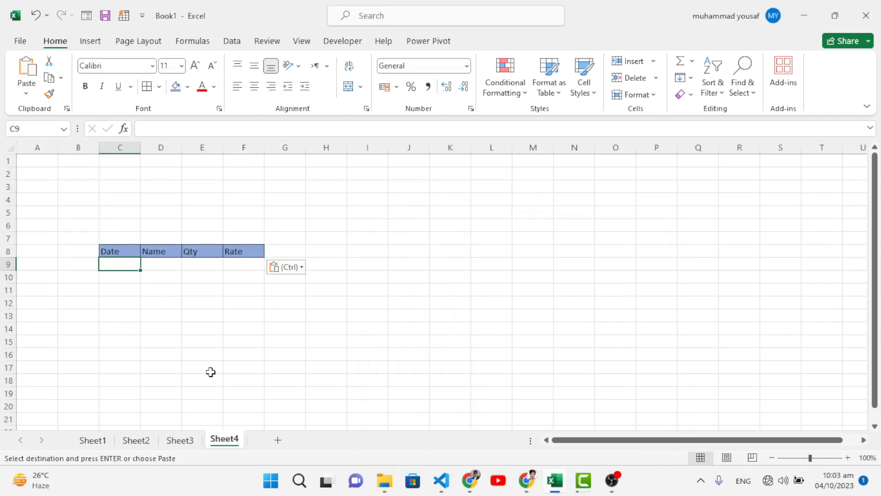
left_click(179, 440)
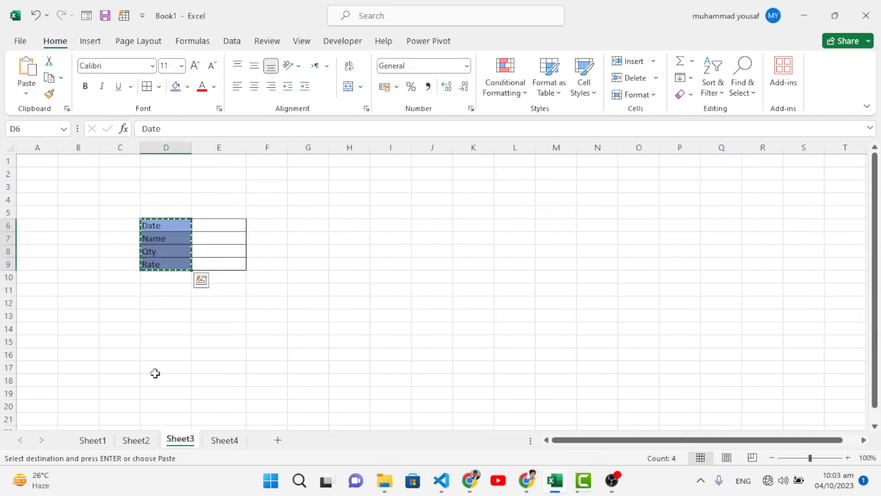
left_click(216, 227)
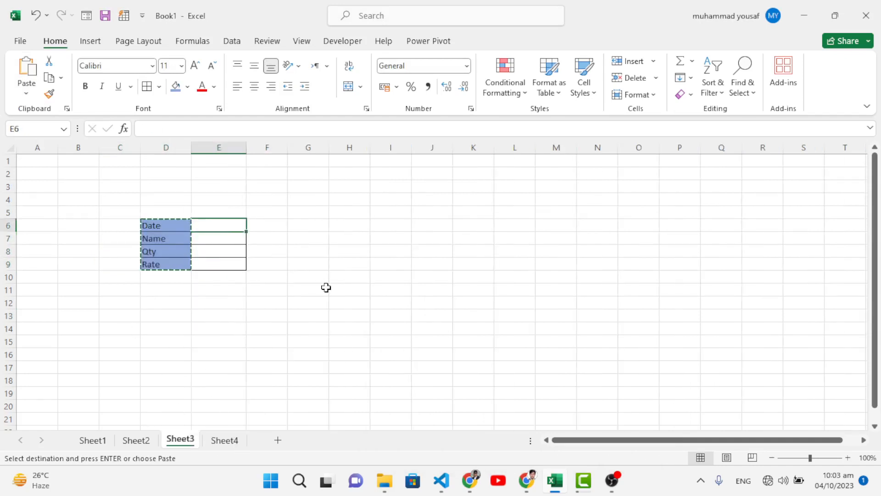
key("Return")
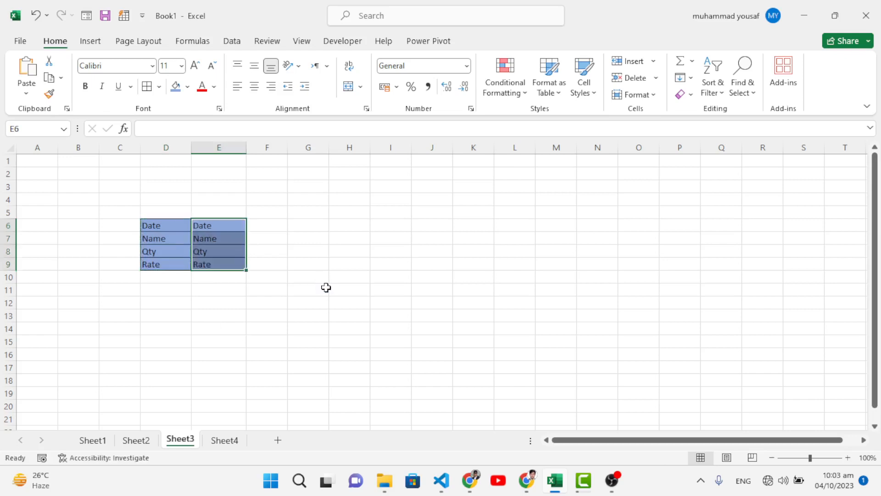
key("ctrl+z")
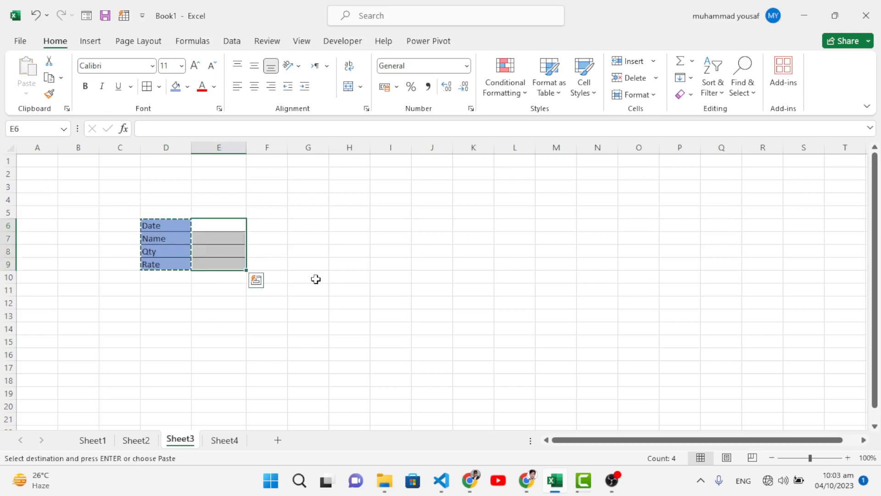
Fill the form's E6:E9 with the date 2-Aug-2023, name Mouse, quantity 3 and rate 150, and select E11
double_click(226, 223)
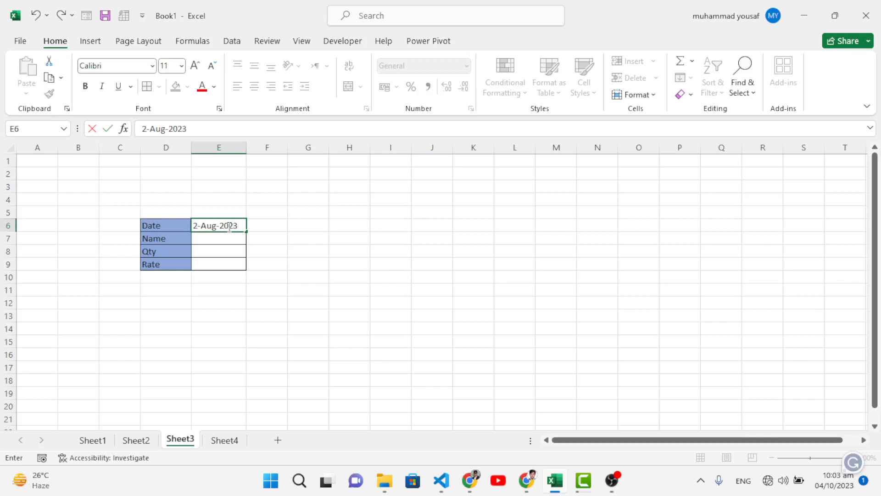
key("Return")
type("Mouse")
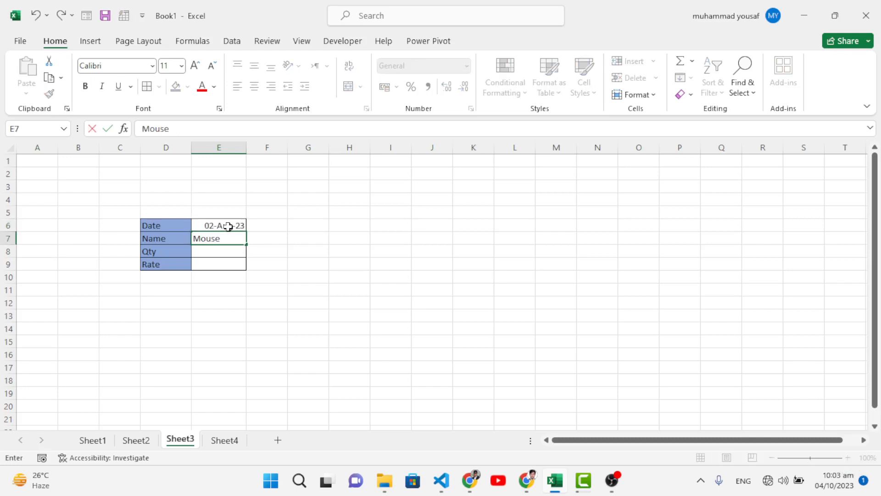
key("Return")
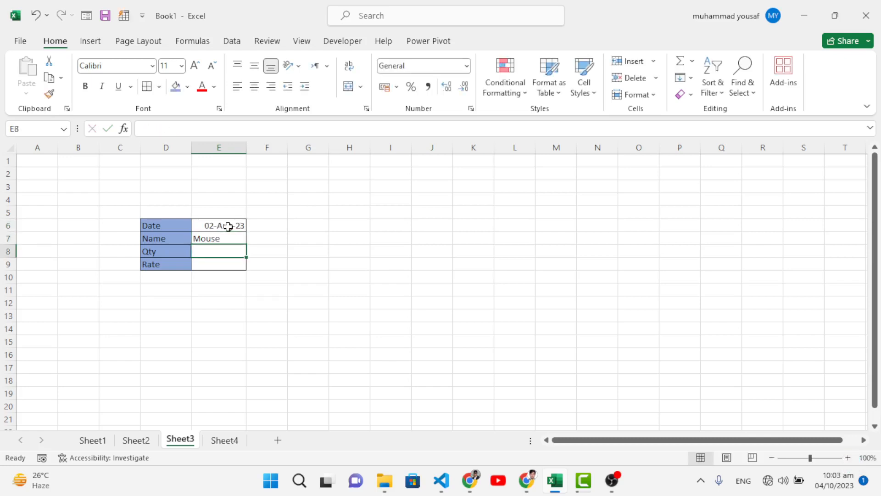
type("3")
key("Return")
type("150")
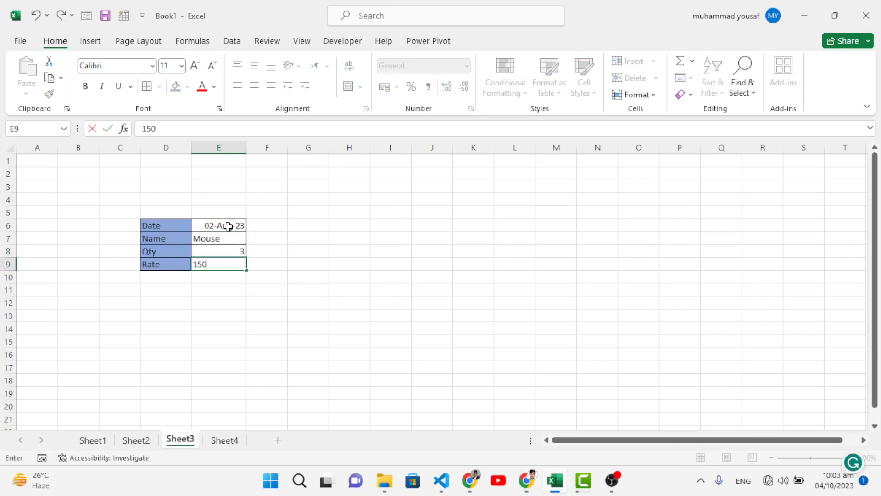
left_click(200, 289)
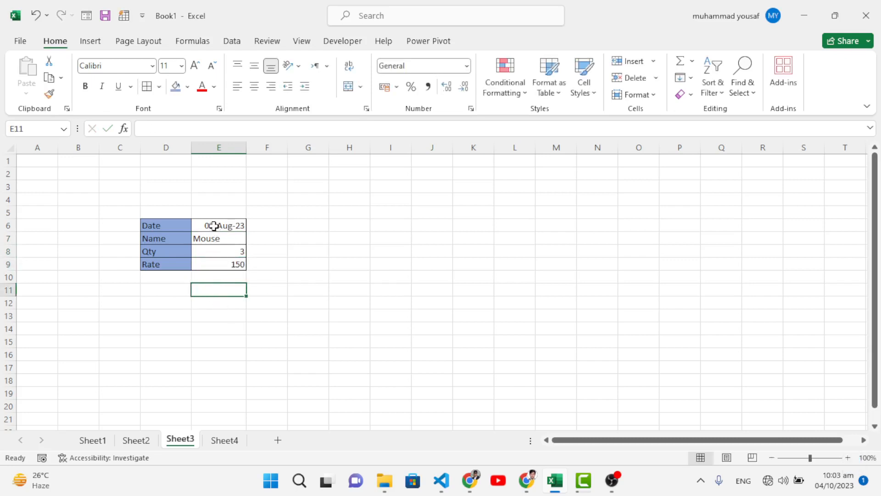
left_click_drag(214, 225, 222, 260)
left_click(225, 288)
left_click(224, 439)
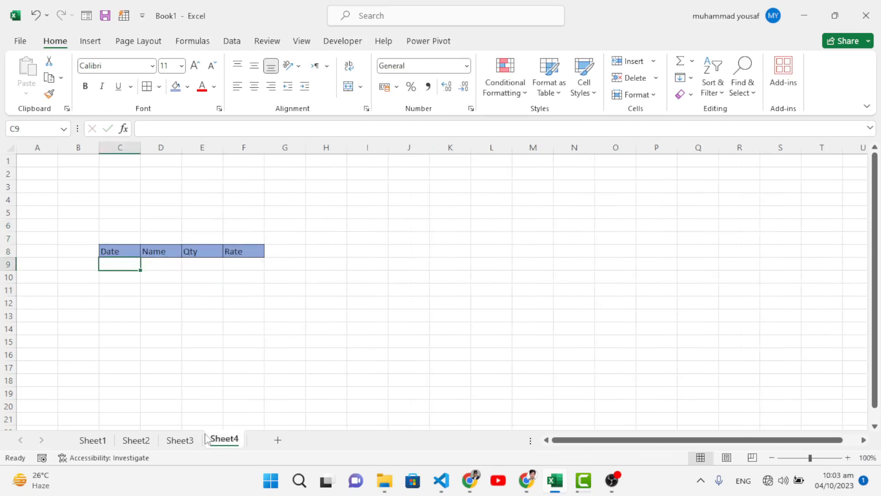
left_click(180, 439)
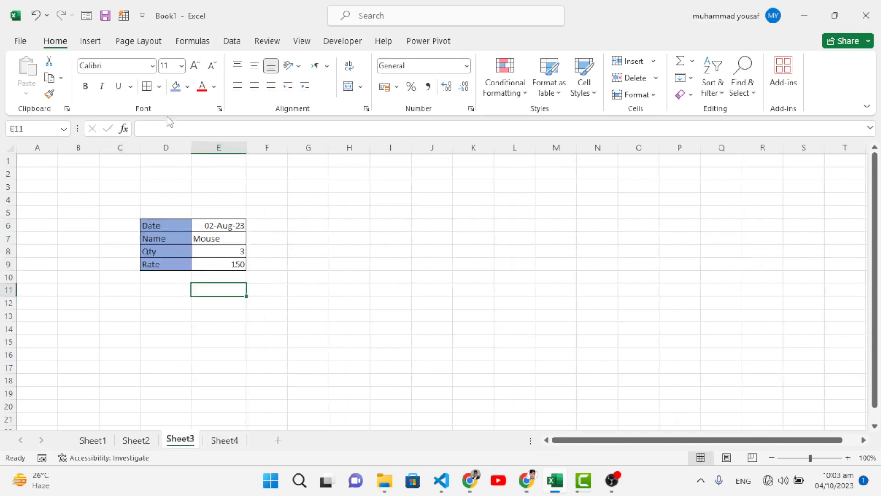
Start recording a macro named Macro2, stored in this workbook
left_click(300, 43)
left_click(690, 96)
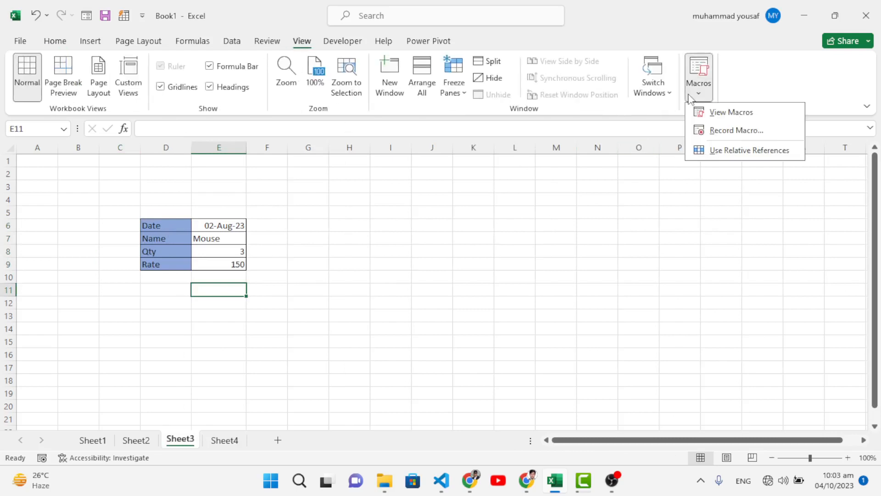
left_click(734, 131)
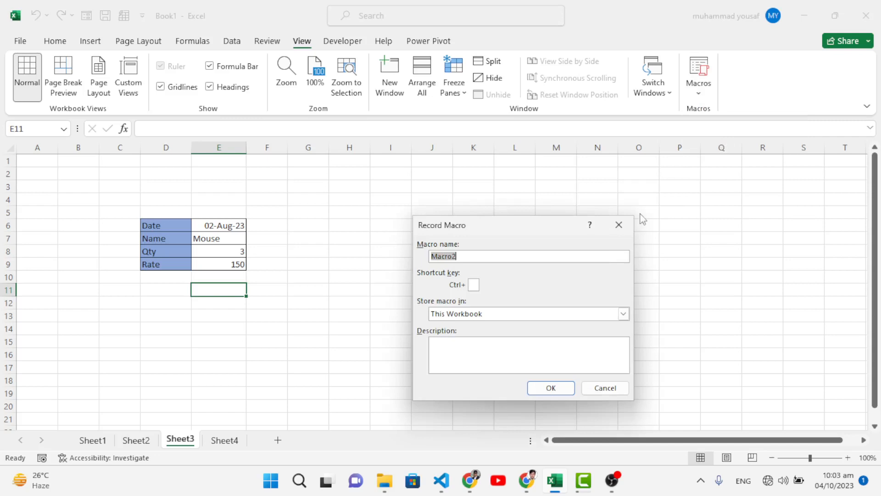
left_click(551, 388)
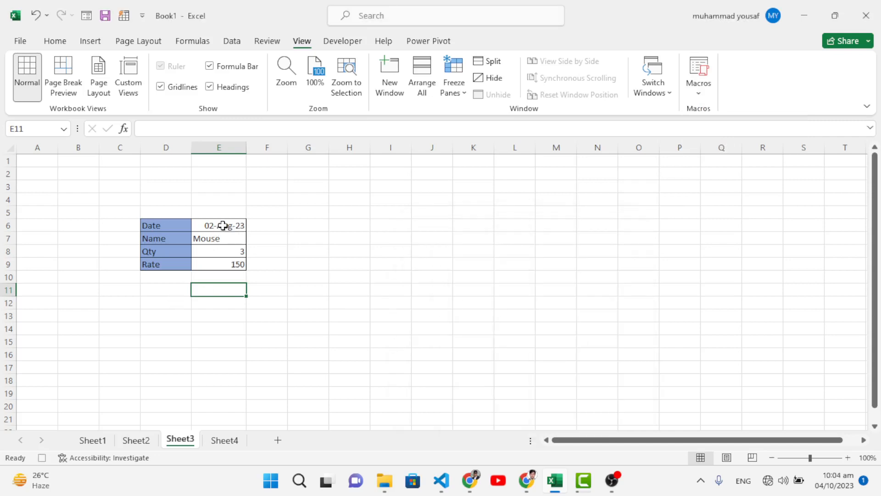
Copy the form values E6:E9 and select cell C9 under the Date header on Sheet4
left_click_drag(223, 226, 230, 262)
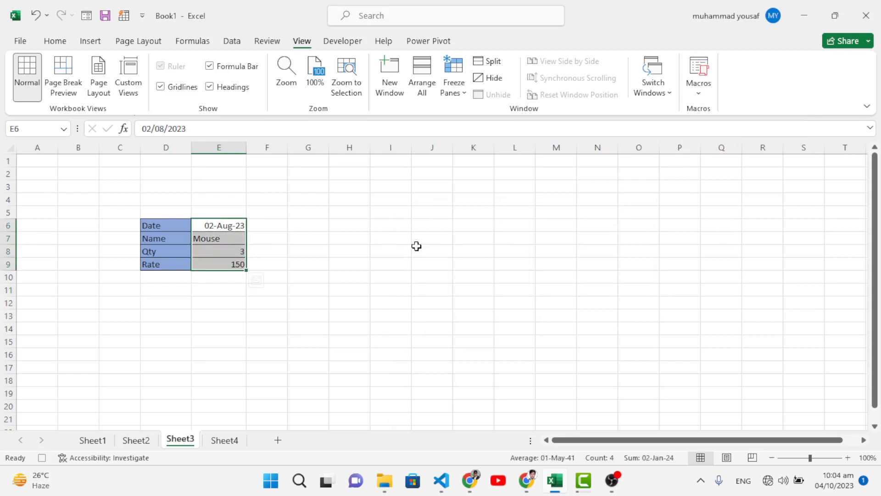
key("ctrl+c")
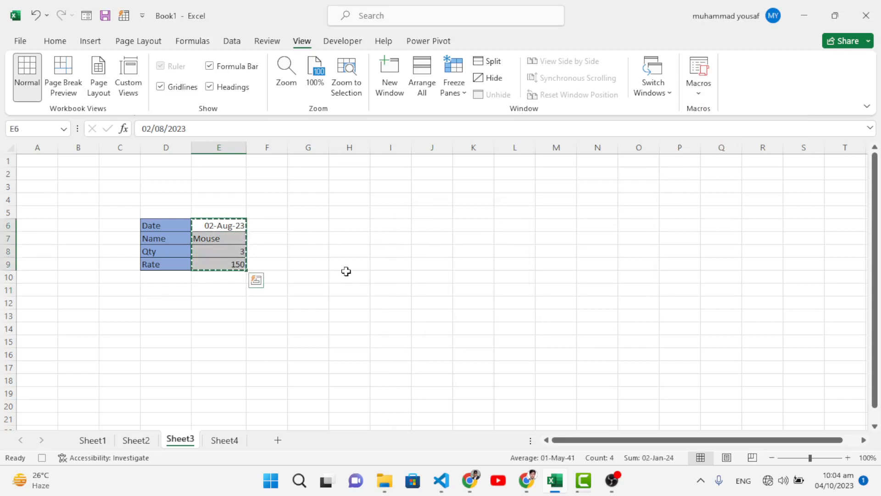
left_click(232, 441)
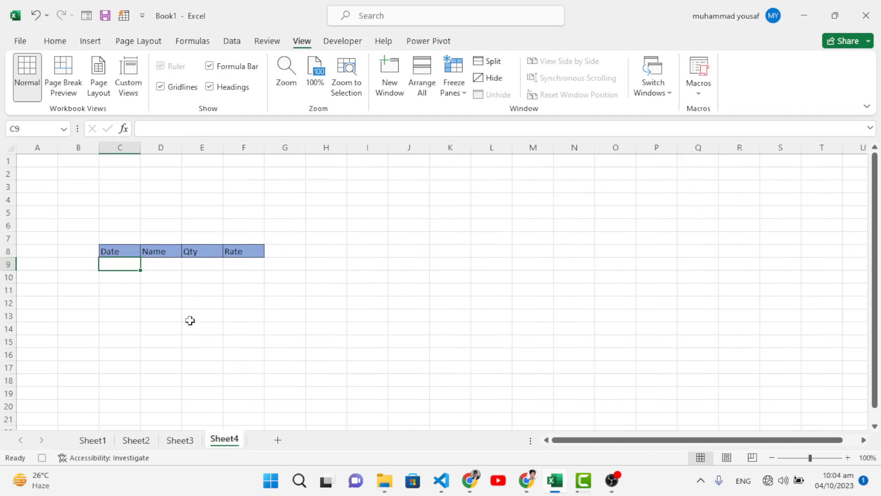
left_click(135, 300)
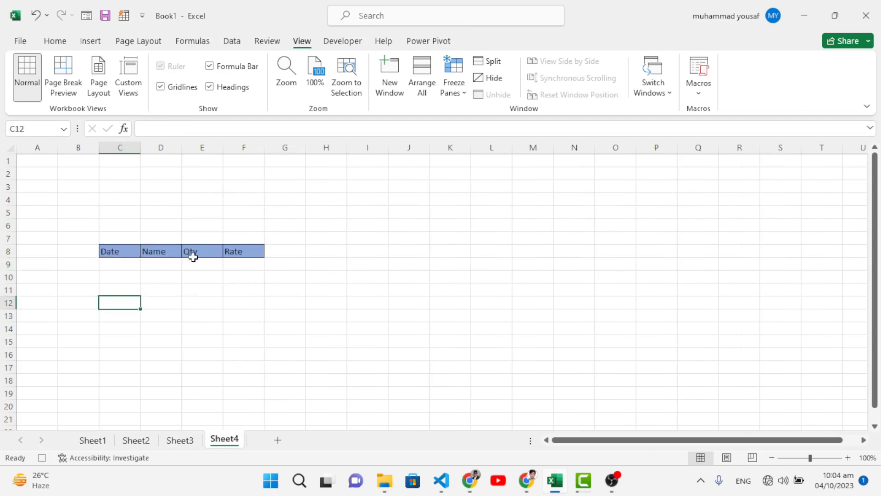
left_click(127, 262)
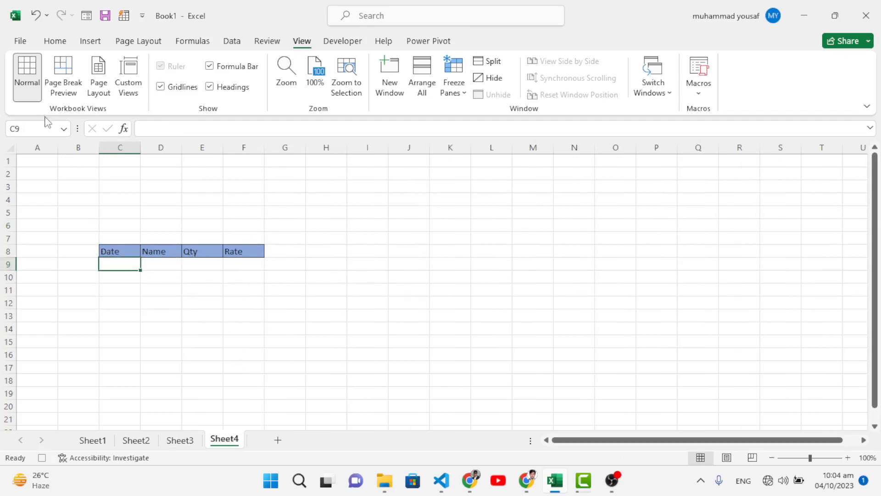
Return to Sheet3 and copy the form values E6:E9 again
left_click(180, 440)
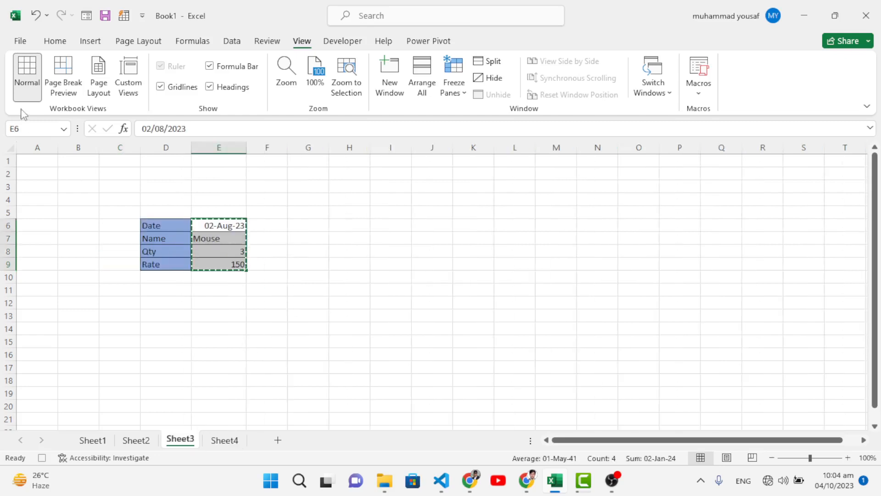
left_click(55, 41)
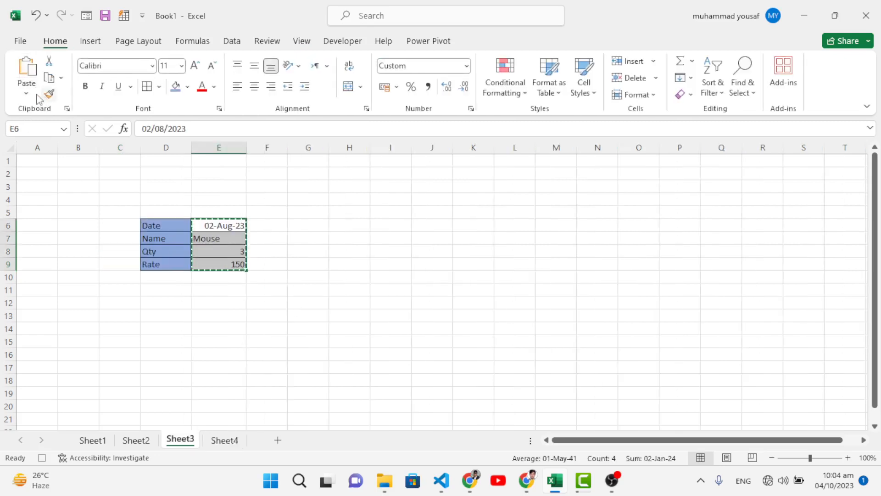
left_click(61, 77)
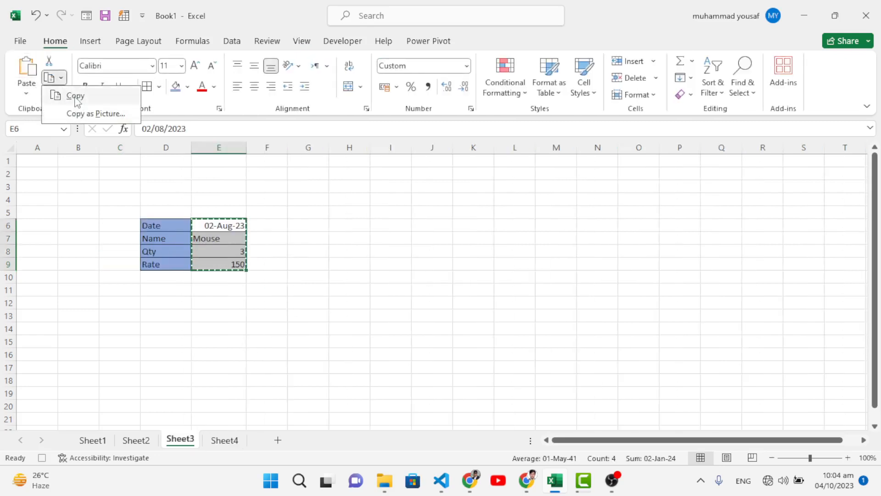
left_click(76, 96)
Paste the copied record transposed at C9 on Sheet4 and widen column C to fit the date
left_click(224, 440)
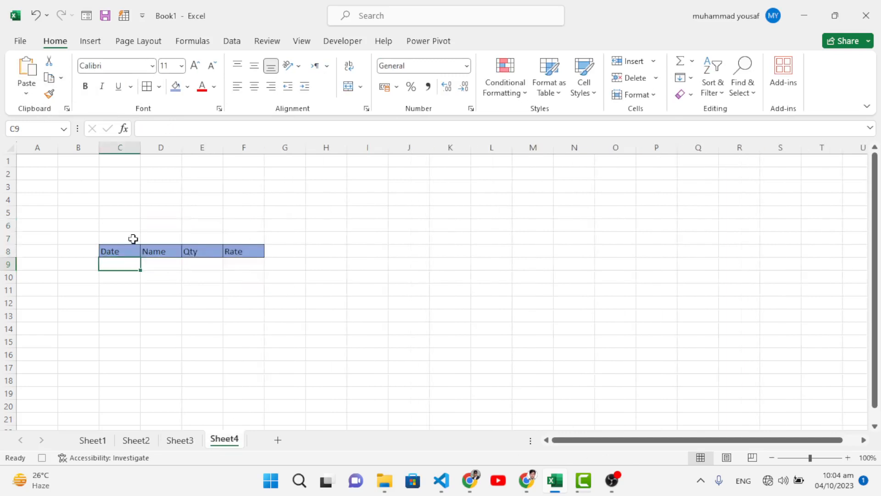
left_click(32, 91)
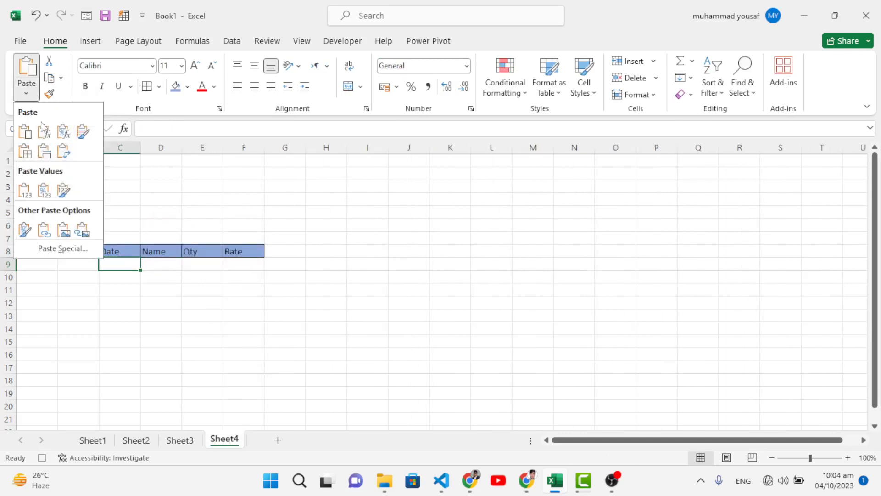
left_click(68, 248)
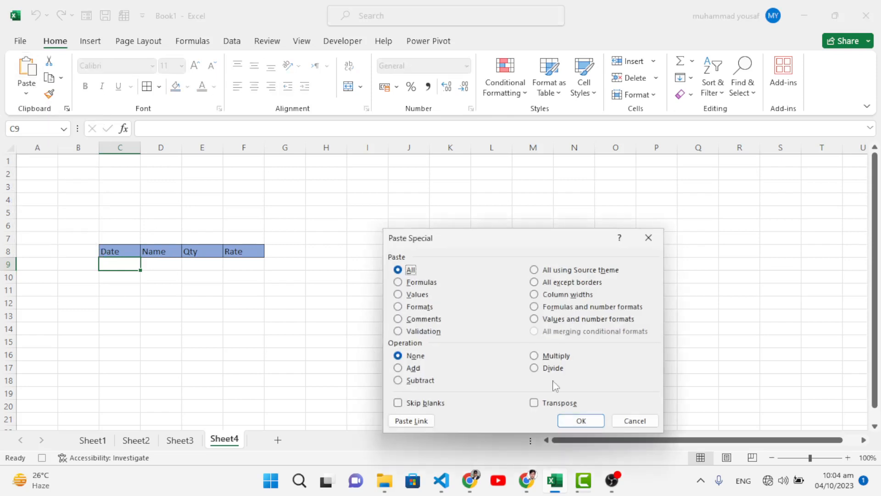
left_click(556, 402)
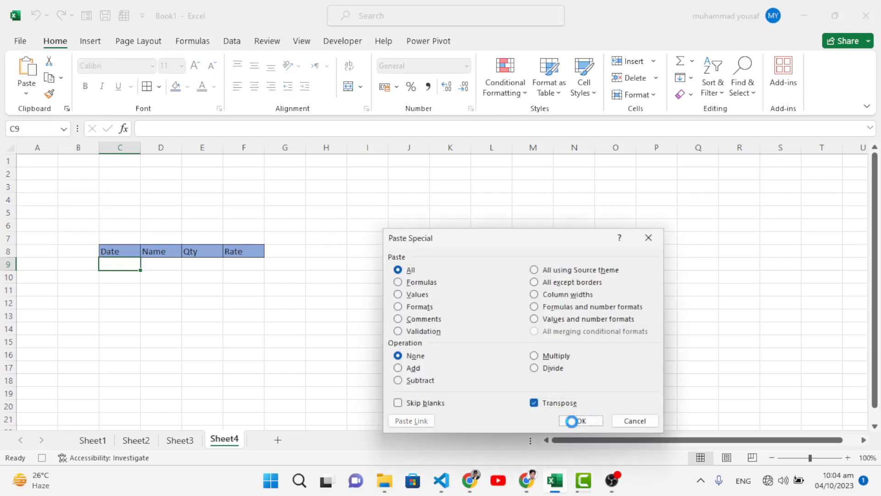
left_click(574, 420)
left_click_drag(137, 147, 155, 147)
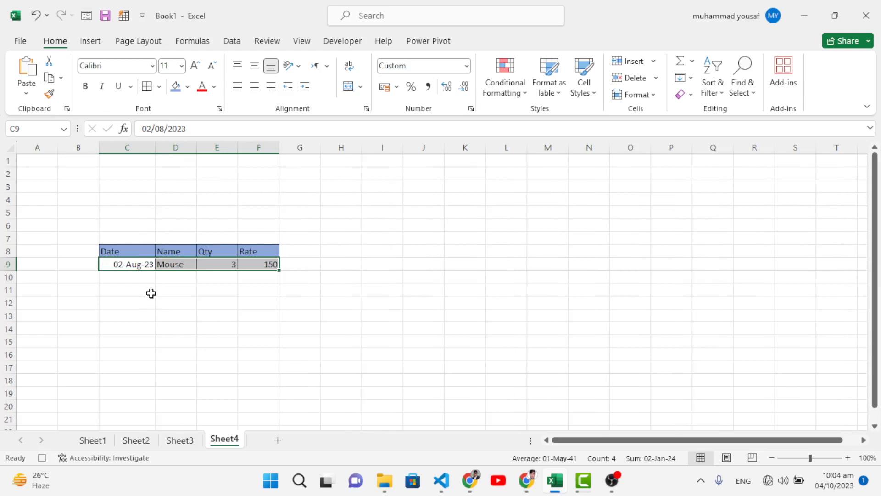
Insert a blank sheet row directly below the headers on Sheet4, above the pasted record, and set the new row to No Fill
left_click(4, 264)
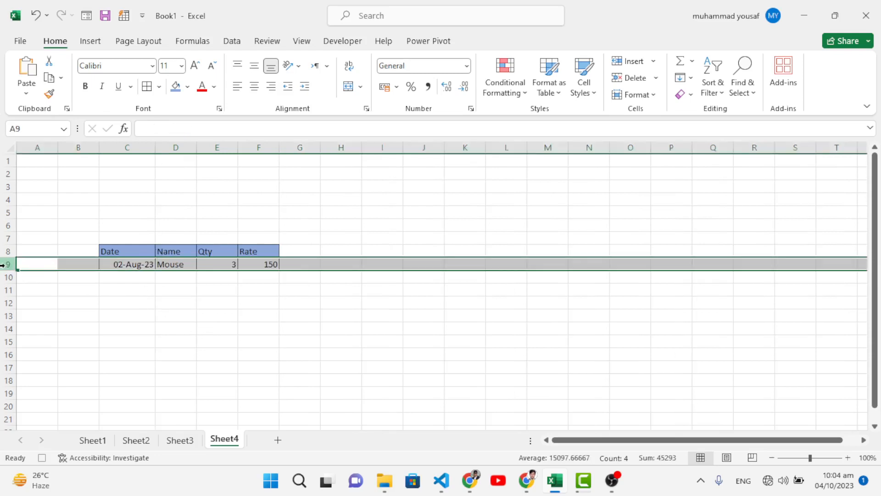
left_click(654, 63)
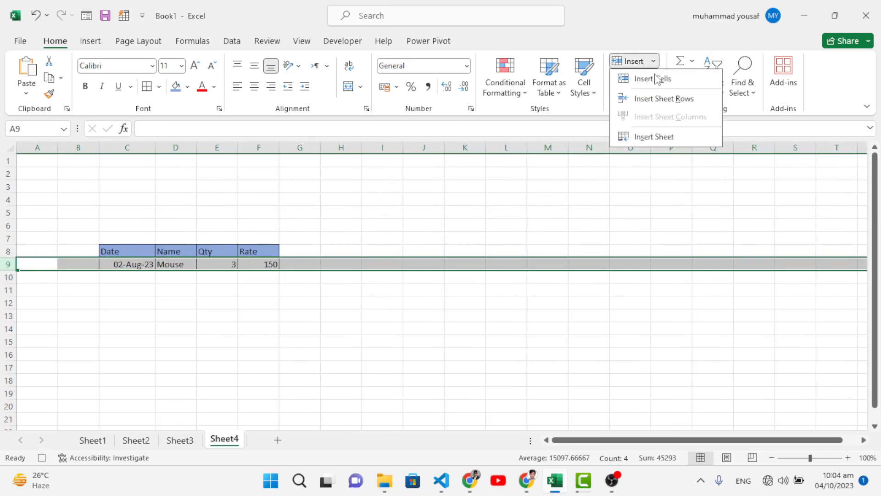
left_click(659, 99)
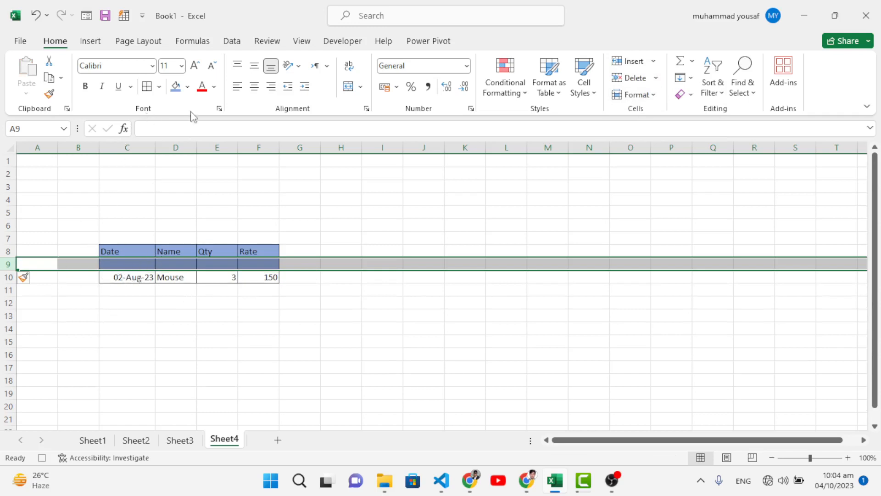
left_click(187, 87)
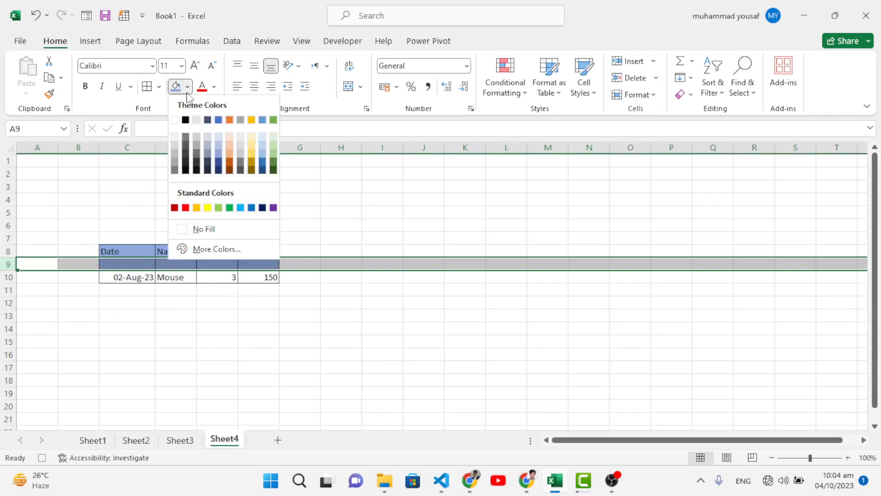
left_click(212, 230)
left_click(147, 300)
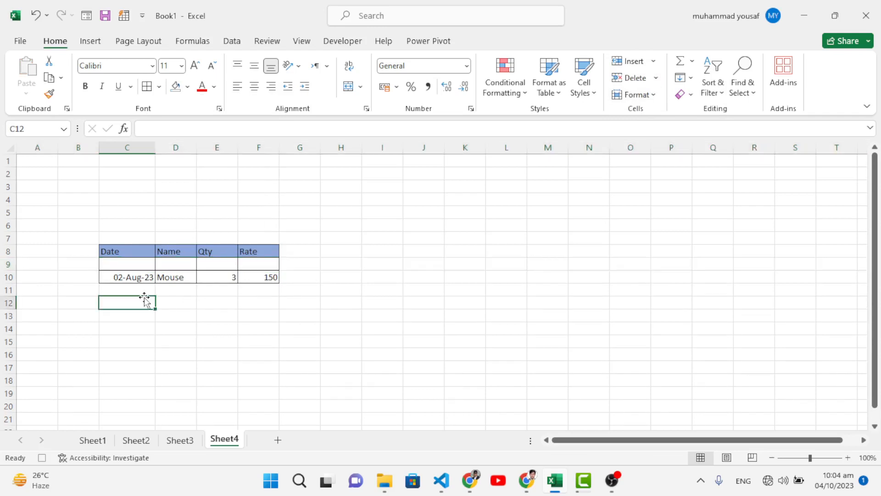
Clear the form values E6:E9 on Sheet3, select cell E6 and stop recording the macro
left_click(180, 439)
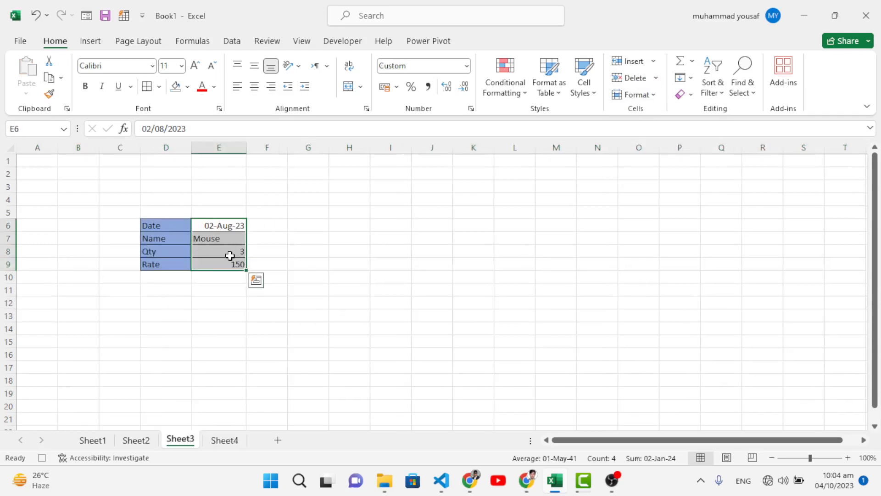
key("Delete")
left_click(216, 226)
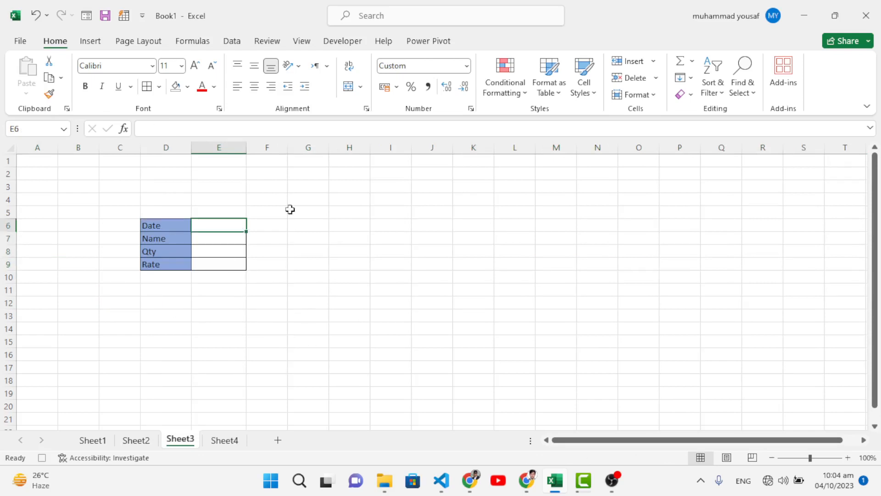
left_click(301, 41)
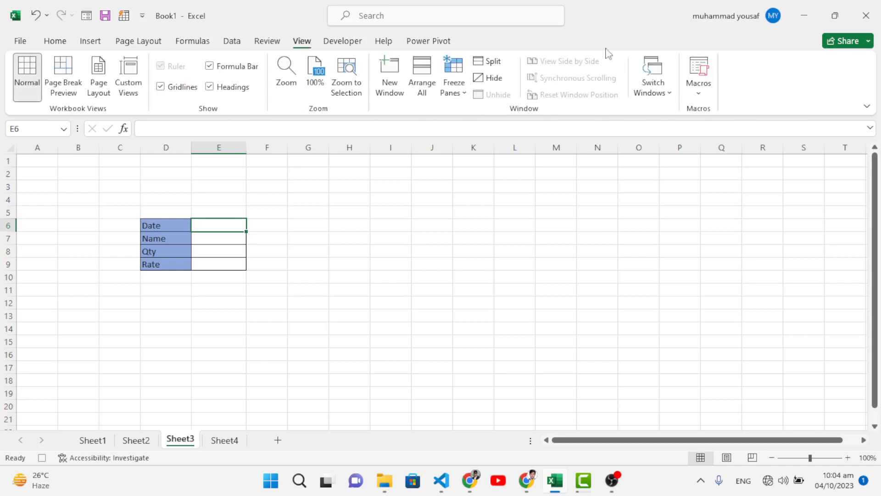
left_click(699, 89)
left_click(714, 130)
Draw a rounded rectangle about 2.75 cm wide and 0.66 cm high below the form and label it "Save Date"
left_click(90, 41)
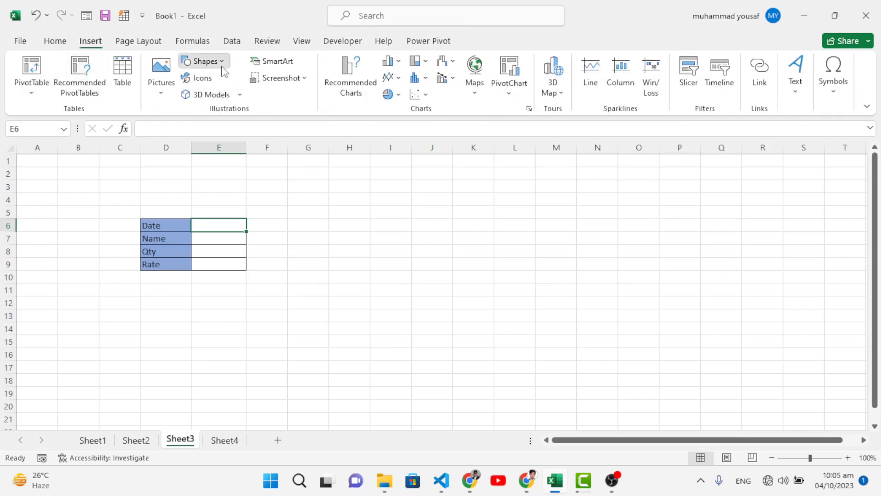
left_click(203, 61)
left_click(249, 99)
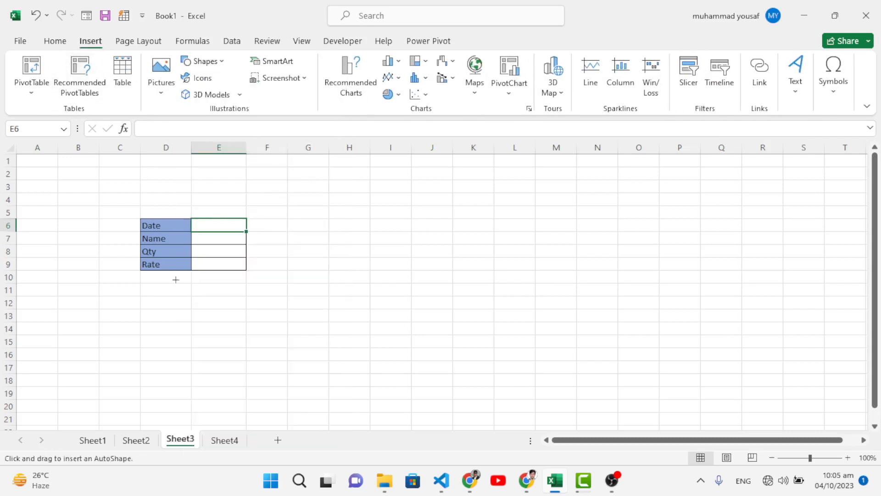
left_click_drag(164, 281, 233, 297)
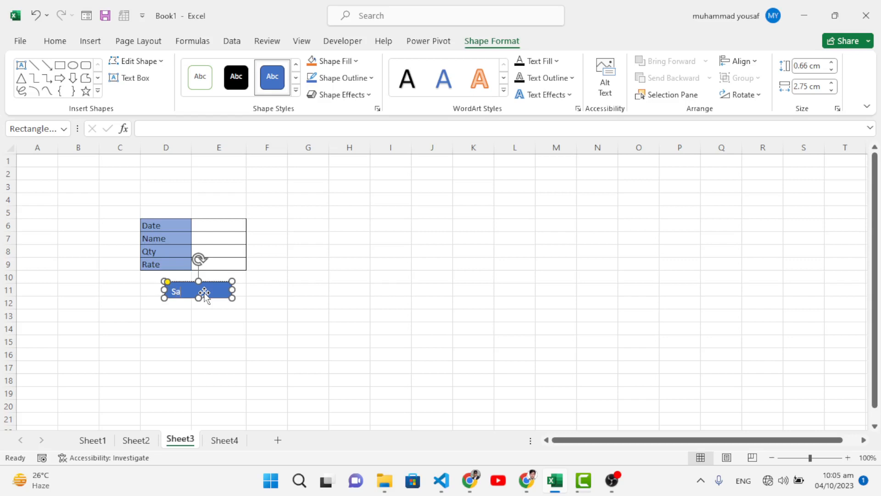
type("Save Date")
left_click(249, 301)
Centre the button's label horizontally and vertically, and make the word "Date" bold at font size 12
left_click(203, 290)
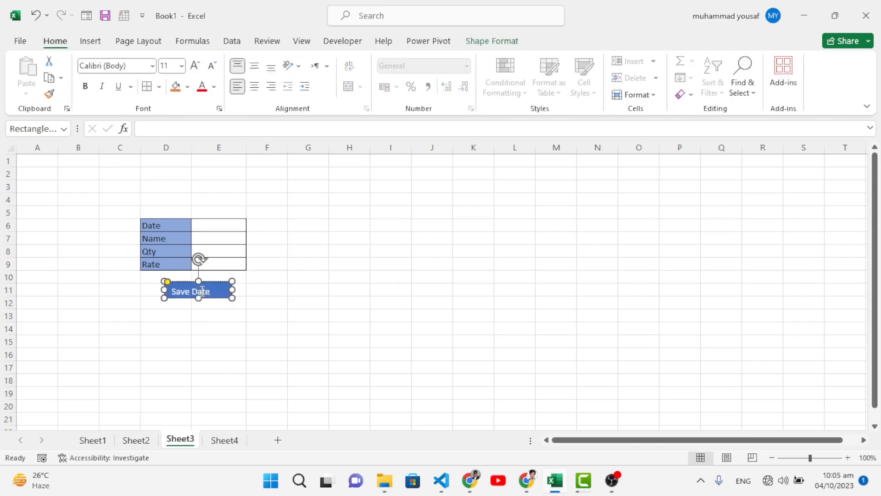
left_click(254, 87)
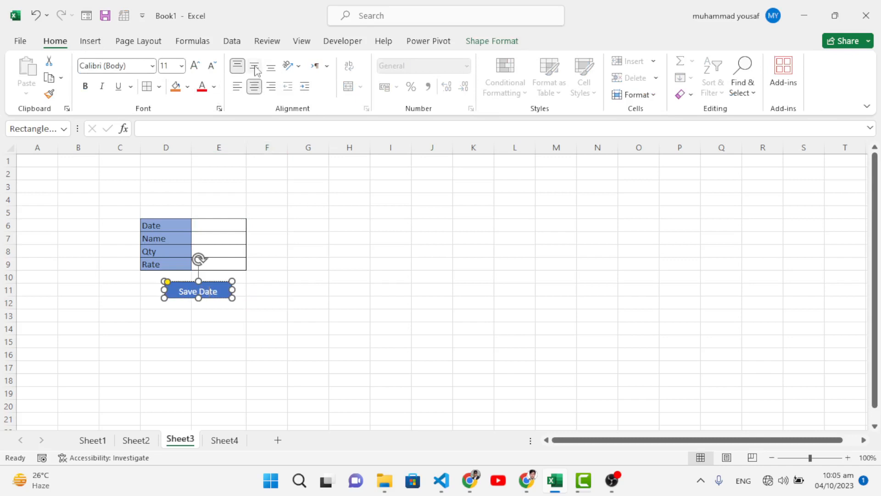
left_click(254, 66)
left_click(196, 66)
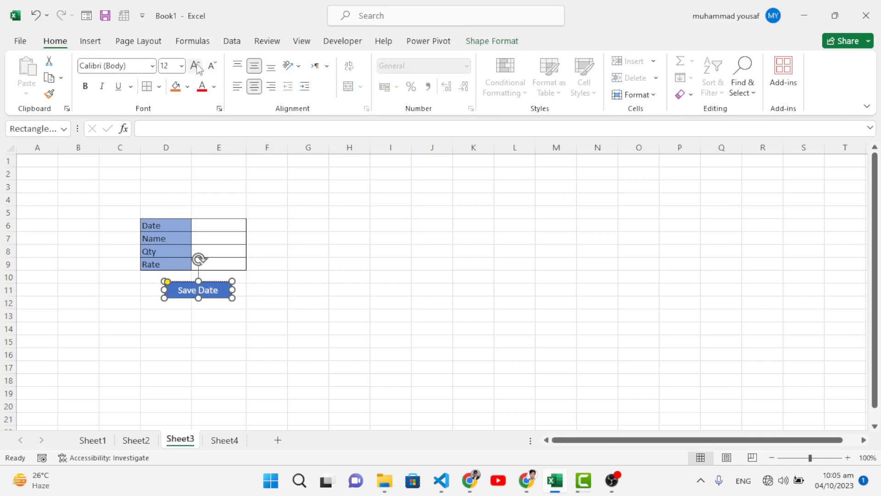
key("ctrl+b")
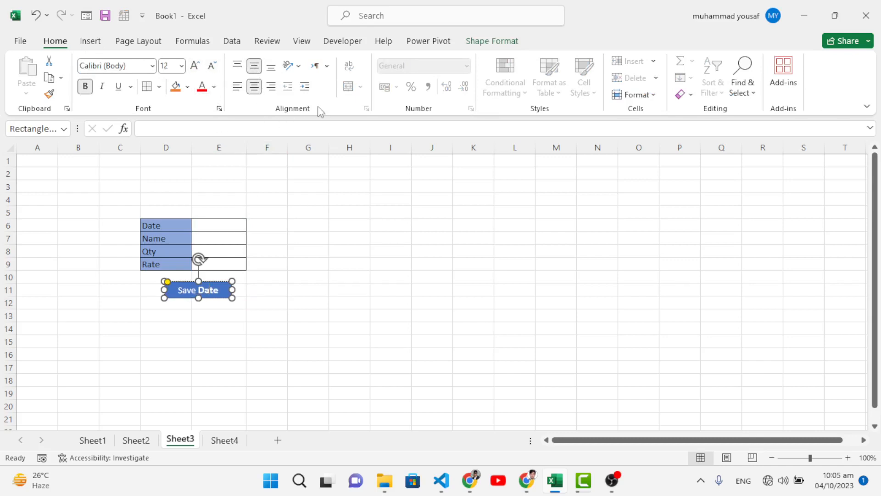
Apply the second preset shape effect to the Save Date button to give it a bevelled look
left_click(492, 42)
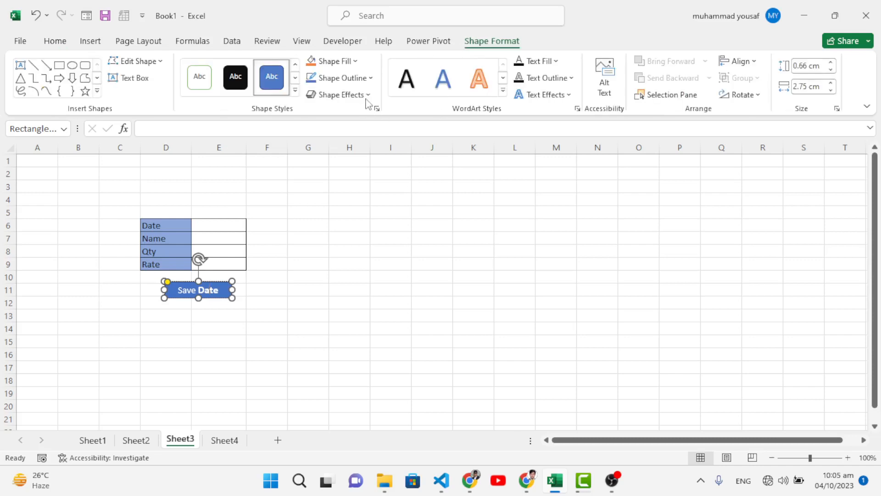
left_click(370, 96)
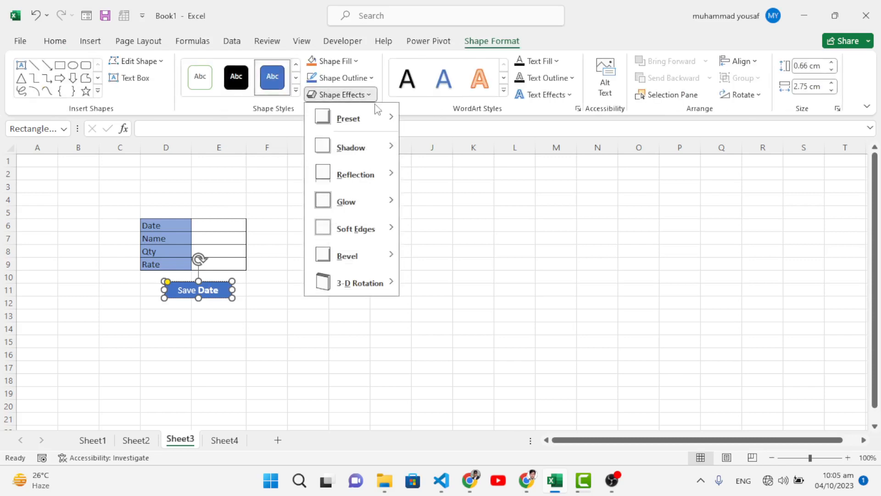
mouse_move(387, 118)
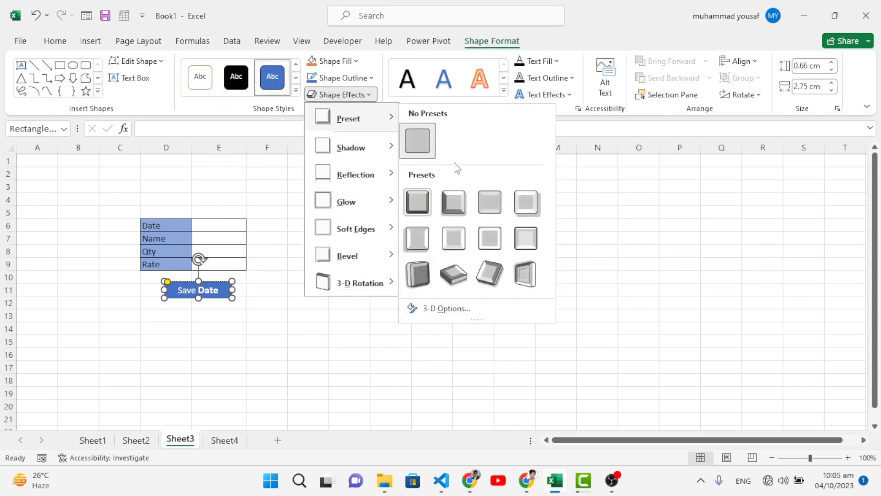
left_click(454, 199)
left_click(290, 325)
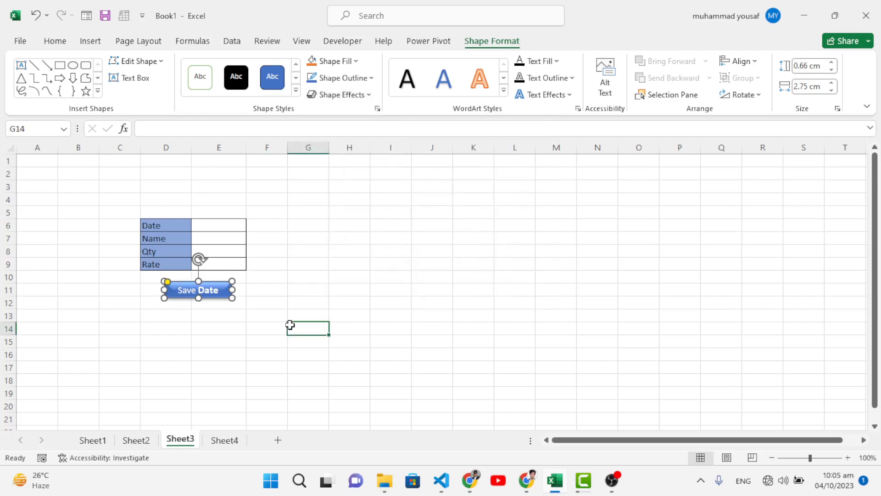
Make the entire "Save Date" label bold and set its font size to 12
left_click(216, 292)
left_click(202, 328)
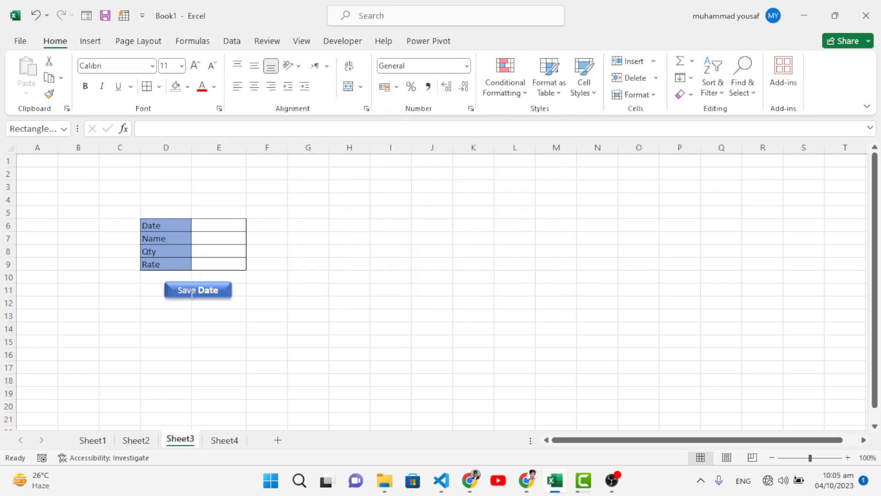
triple_click(191, 294)
key("ctrl+b")
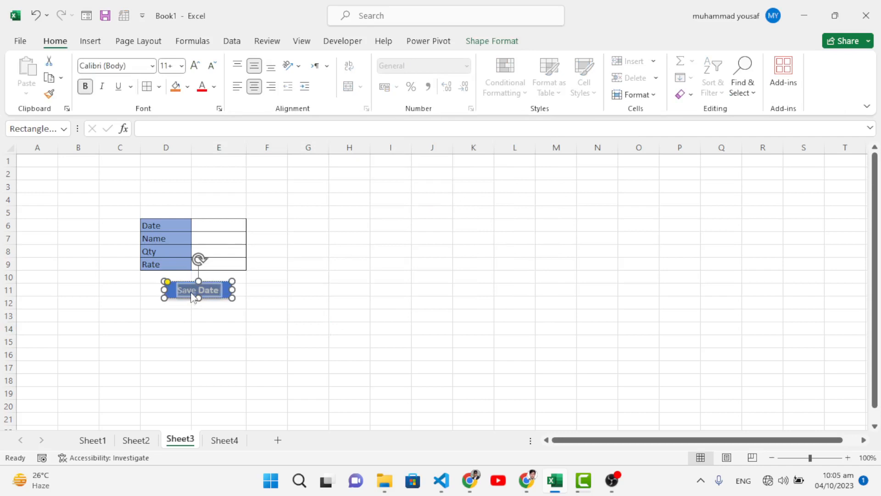
left_click(218, 345)
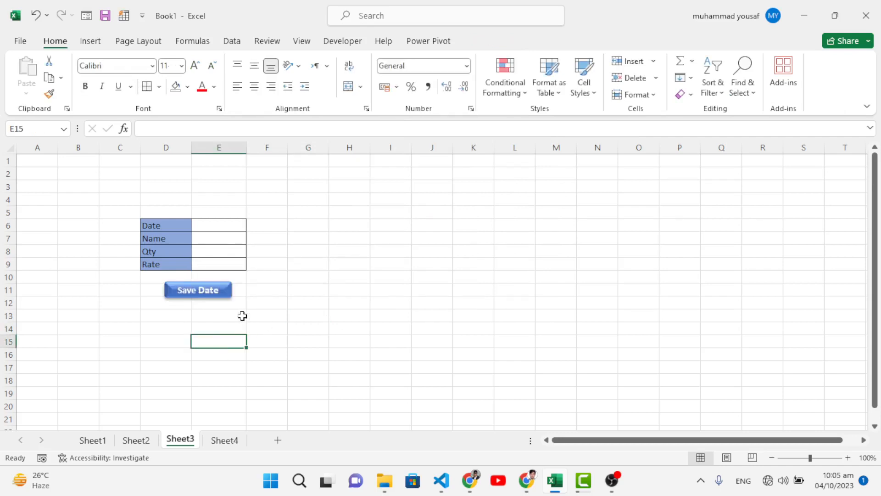
left_click(206, 293)
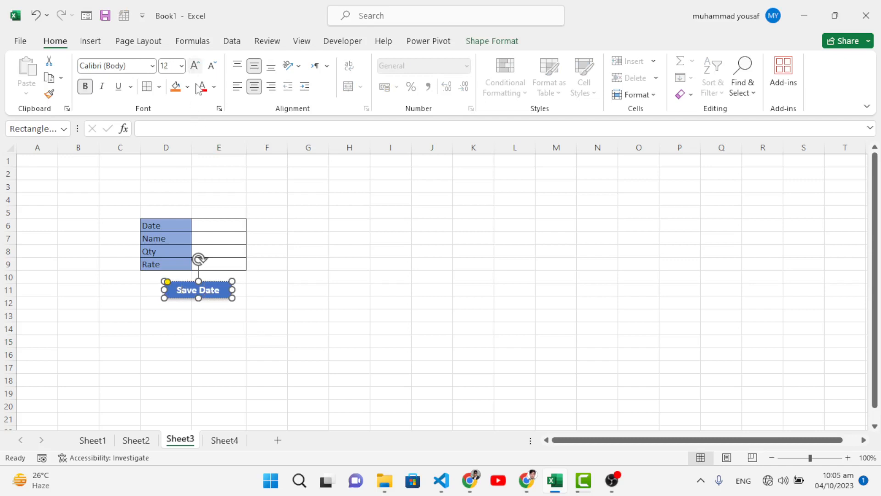
left_click(306, 331)
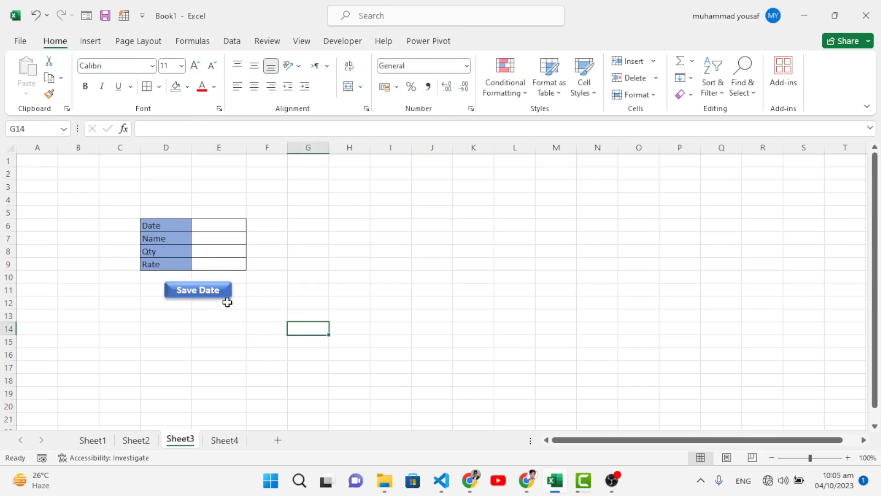
Assign Macro2 to the Save Date button and deselect the shape
left_click(207, 289)
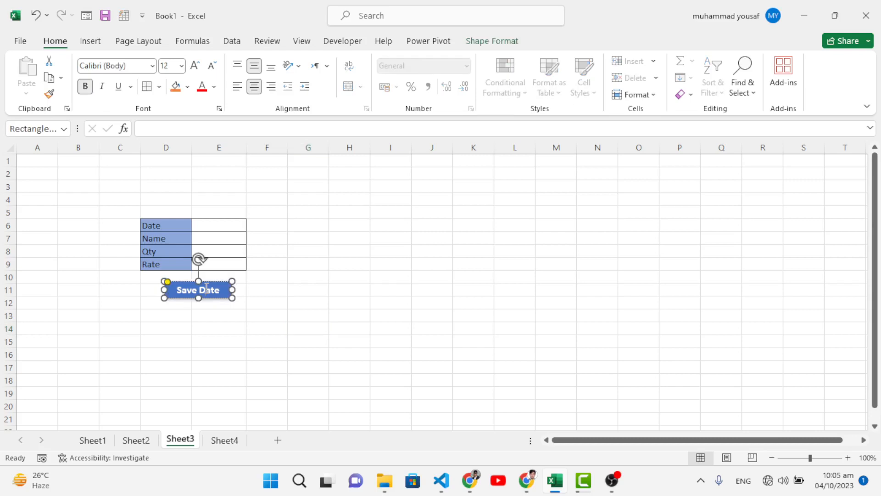
right_click(207, 291)
left_click(250, 239)
left_click(166, 171)
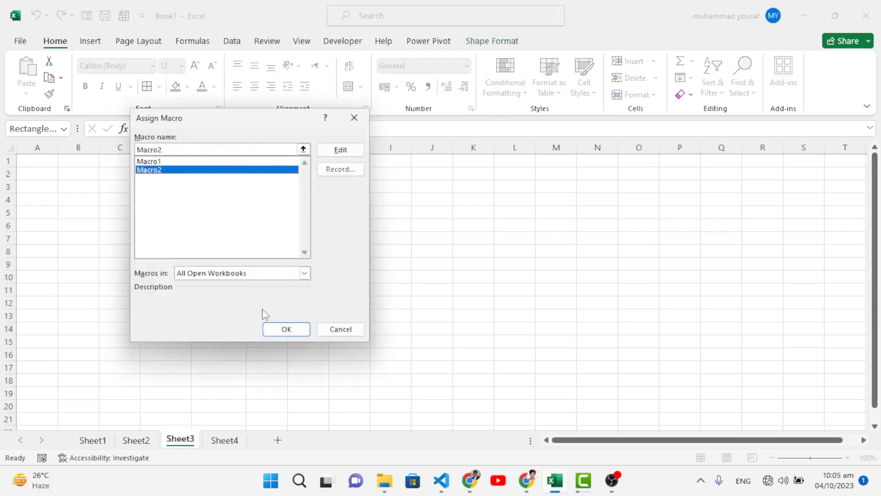
left_click(278, 331)
left_click(234, 329)
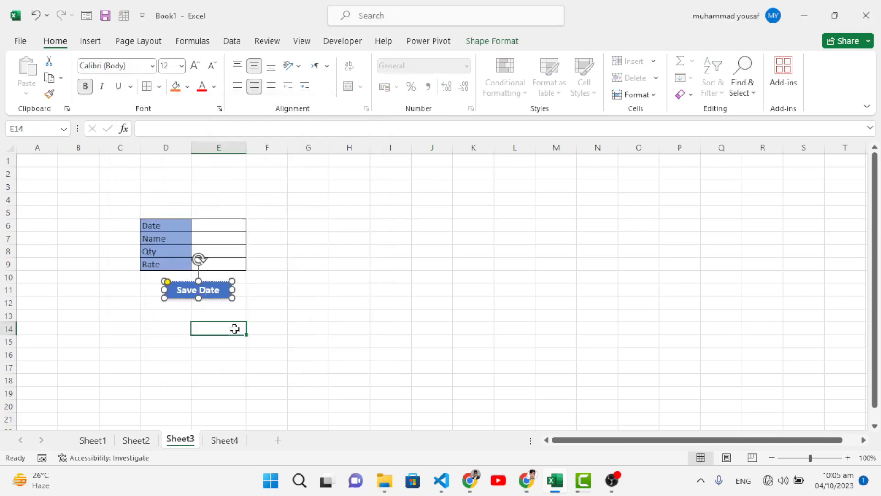
Check the Sheet4 table, then fill the Sheet3 form with date 2-aug-23, name Mouse, quantity 2 and rate 100
left_click(222, 227)
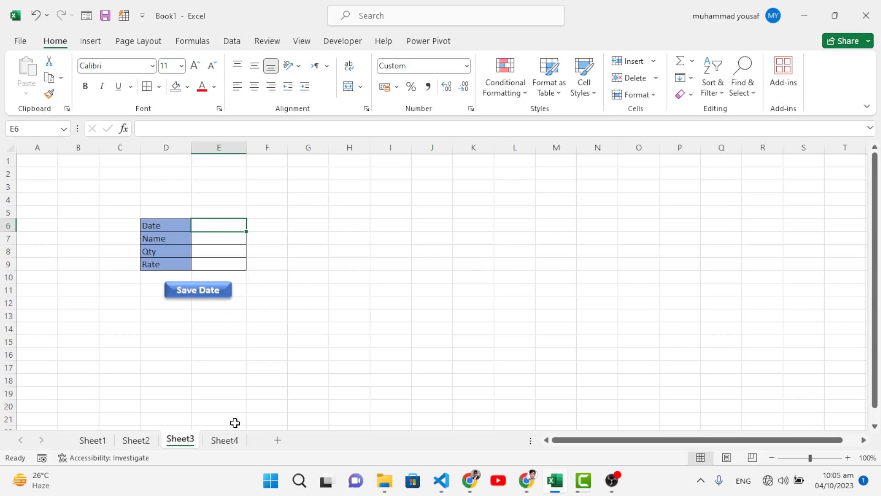
left_click(229, 438)
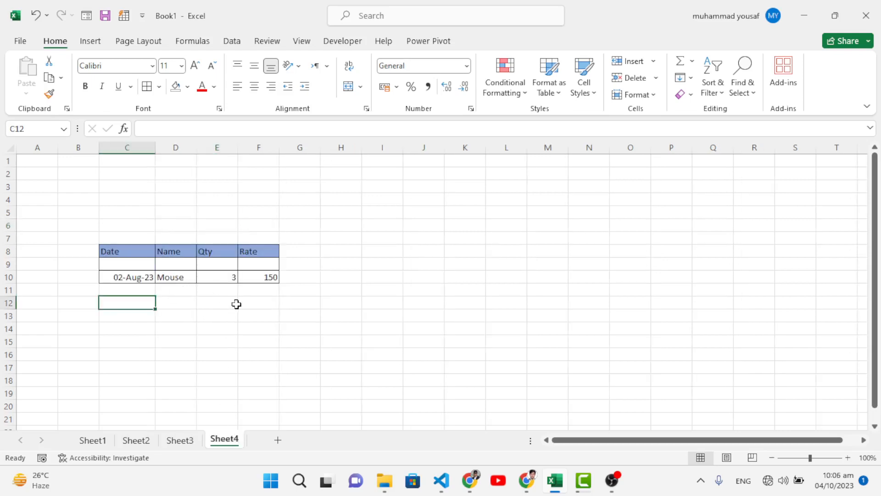
left_click(180, 440)
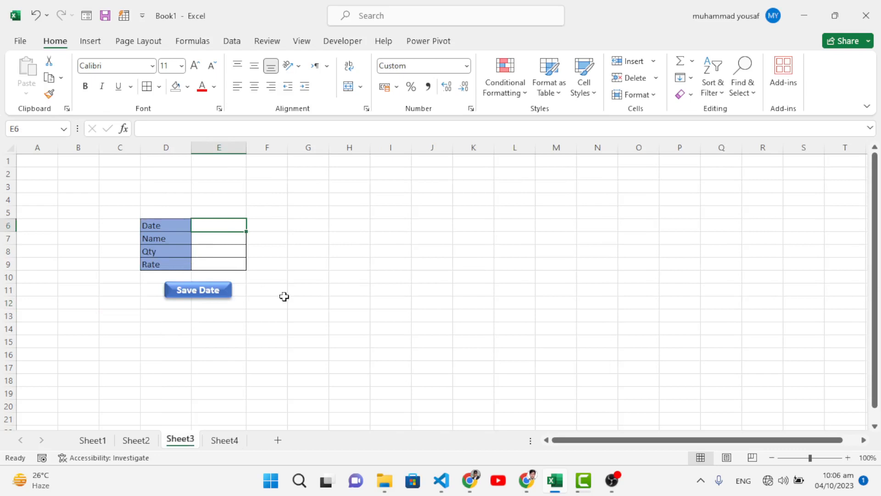
type("2-")
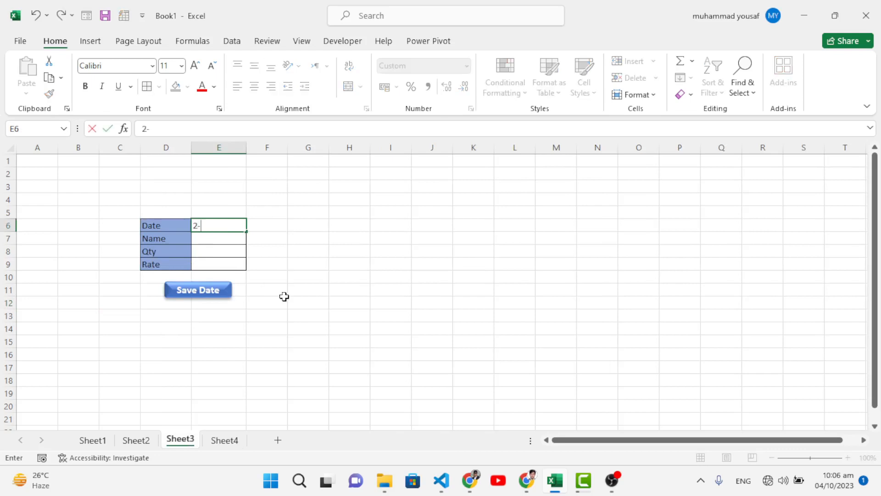
type("aug ")
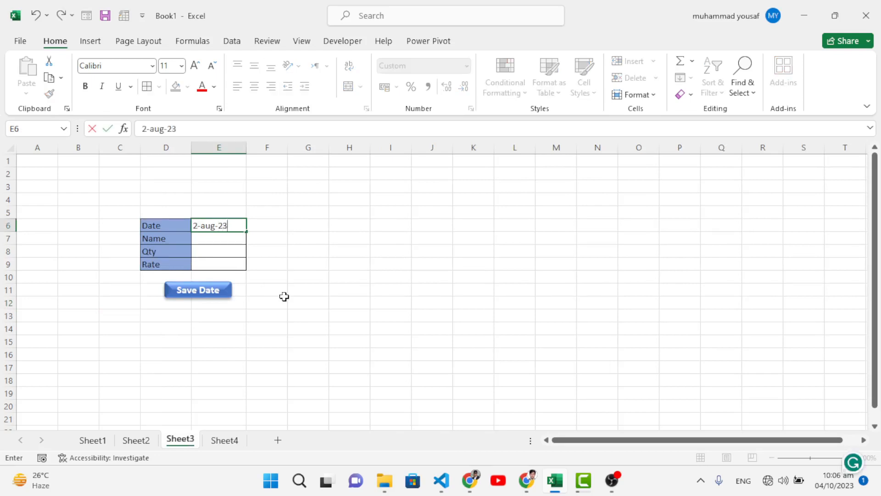
type("23")
key("Return")
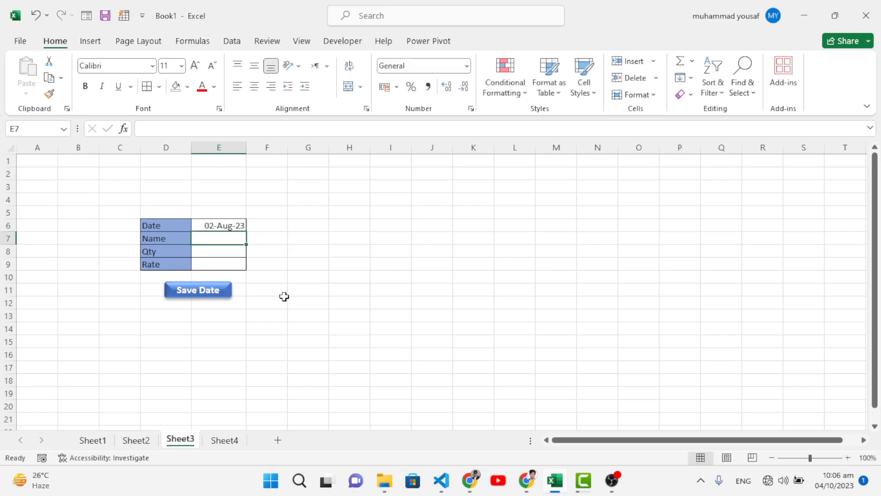
type("Mouse")
key("Return")
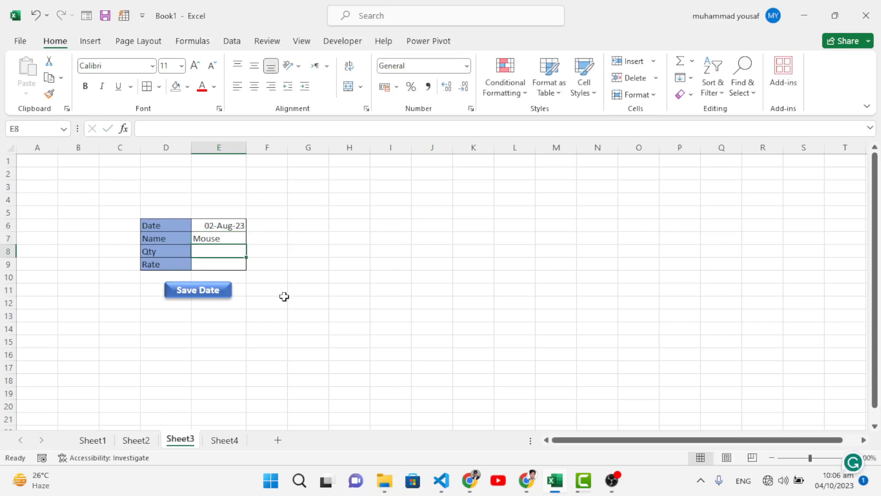
type("2")
key("Return")
type("100")
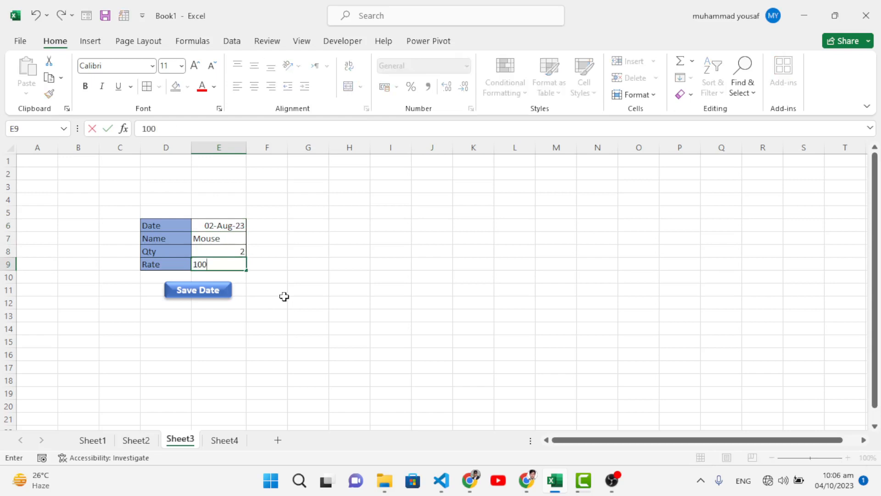
Save the form entry by running the Save Date button, check the table on Sheet4 and return to Sheet3
left_click(205, 292)
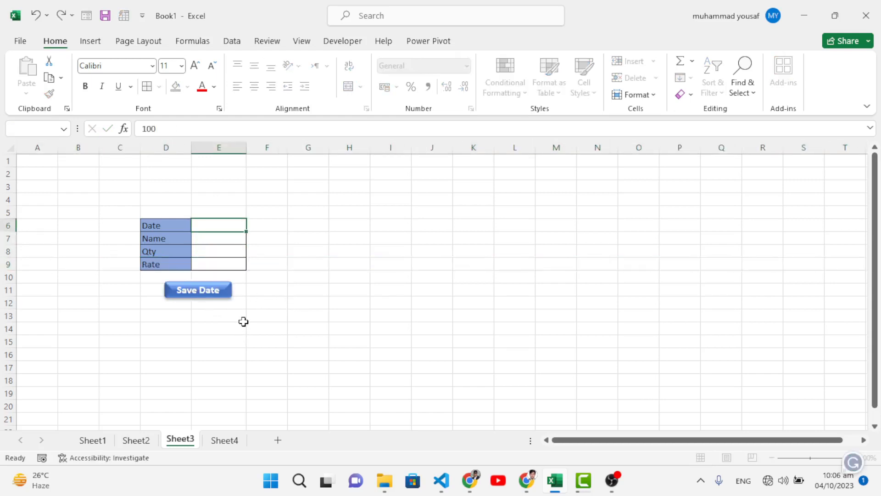
left_click(216, 441)
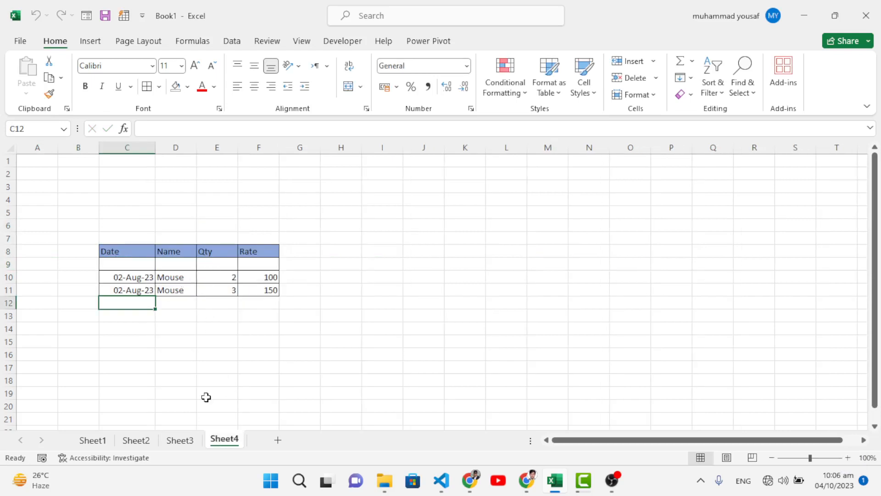
left_click(179, 439)
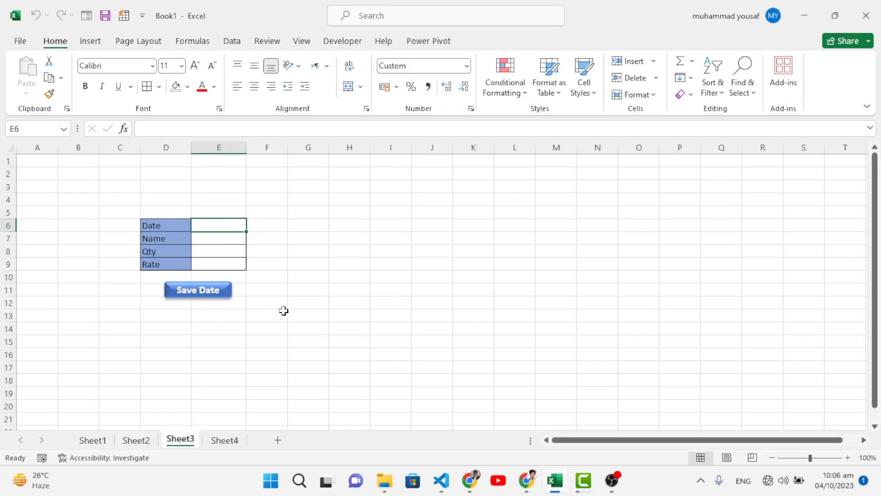
left_click(644, 481)
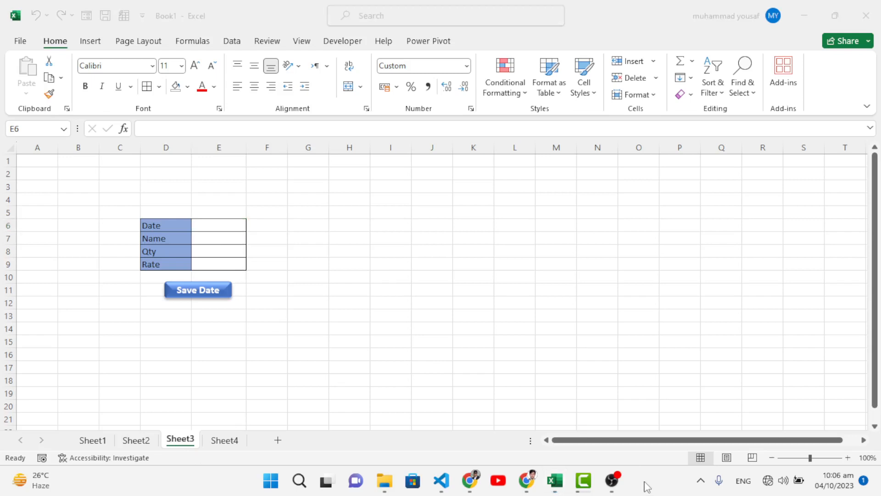